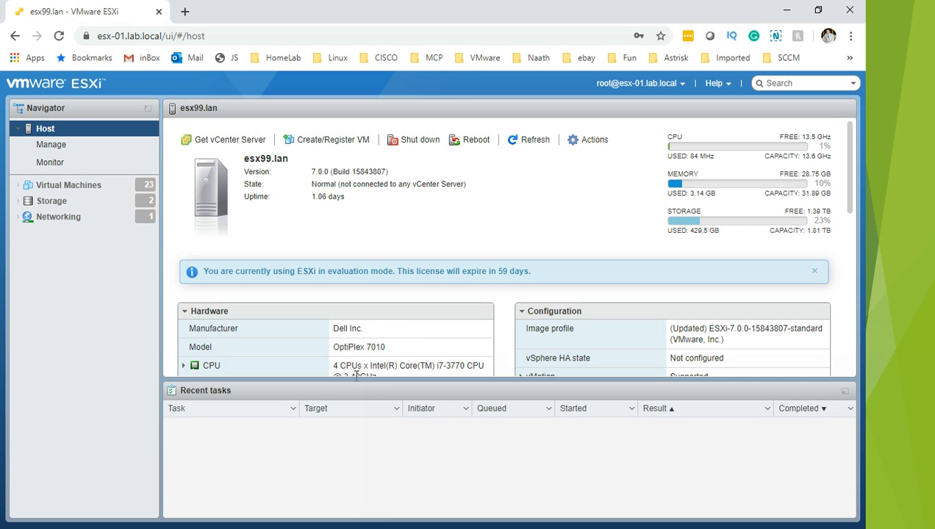
Start the wizard for creating or registering a virtual machine on the host
{"action": "right_click", "coordinate": [74, 188]}
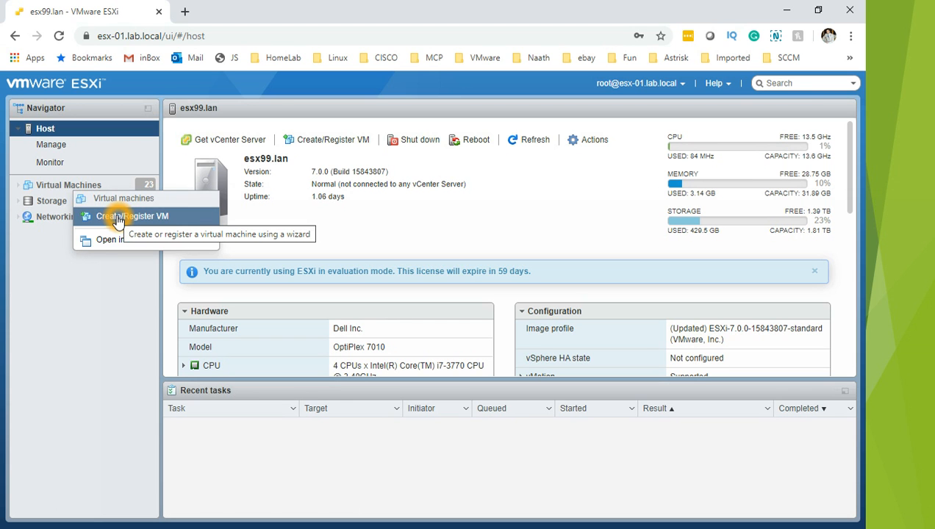
{"action": "left_click", "coordinate": [117, 218]}
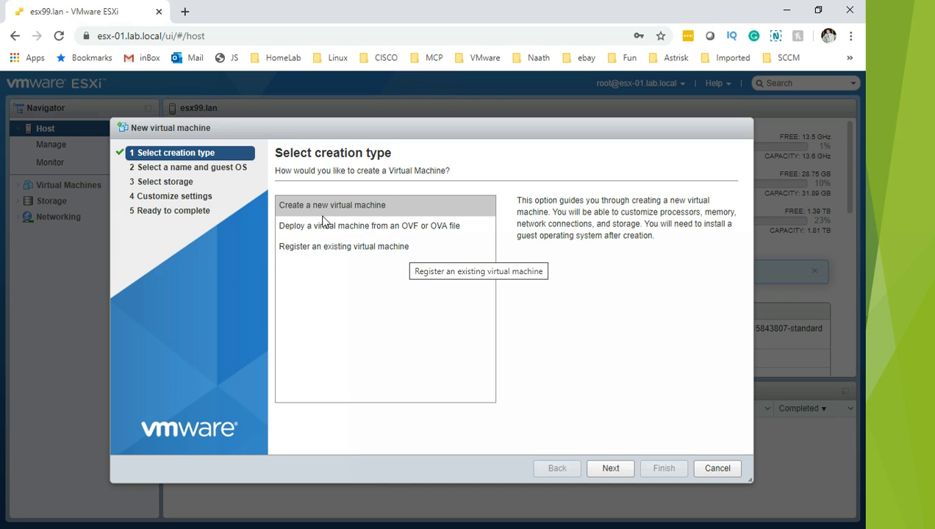
{"action": "left_click_drag", "start_coordinate": [403, 134], "coordinate": [417, 236]}
{"action": "left_click_drag", "start_coordinate": [304, 169], "coordinate": [348, 173]}
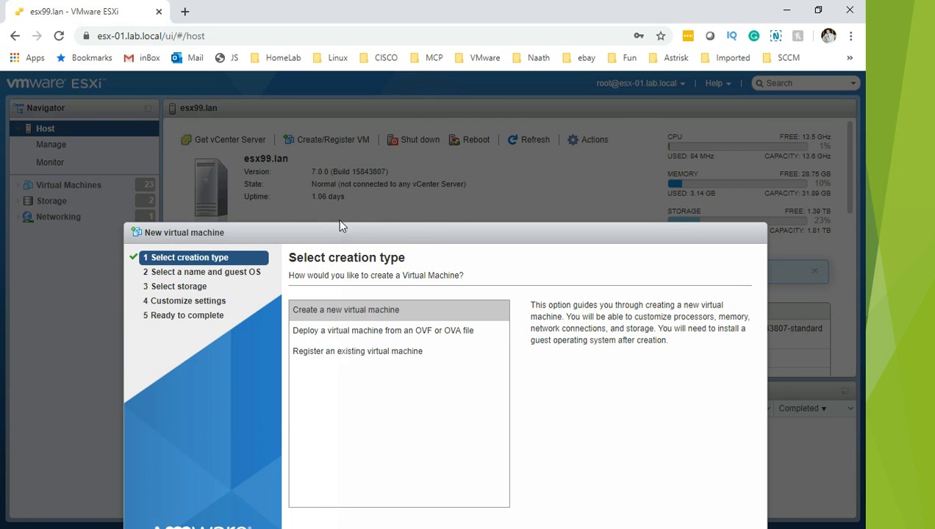
{"action": "left_click_drag", "start_coordinate": [413, 234], "coordinate": [383, 130]}
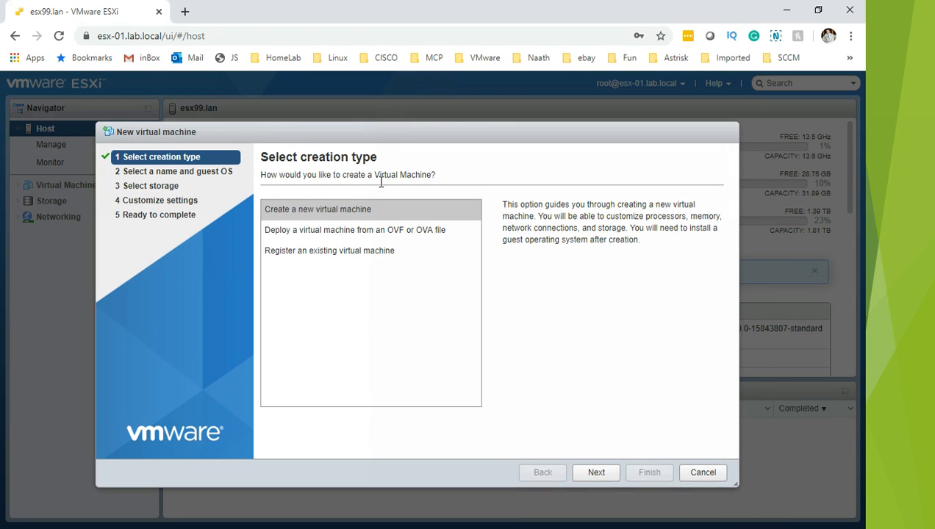
Examine the creation types offered for the virtual machine
{"action": "left_click", "coordinate": [404, 326]}
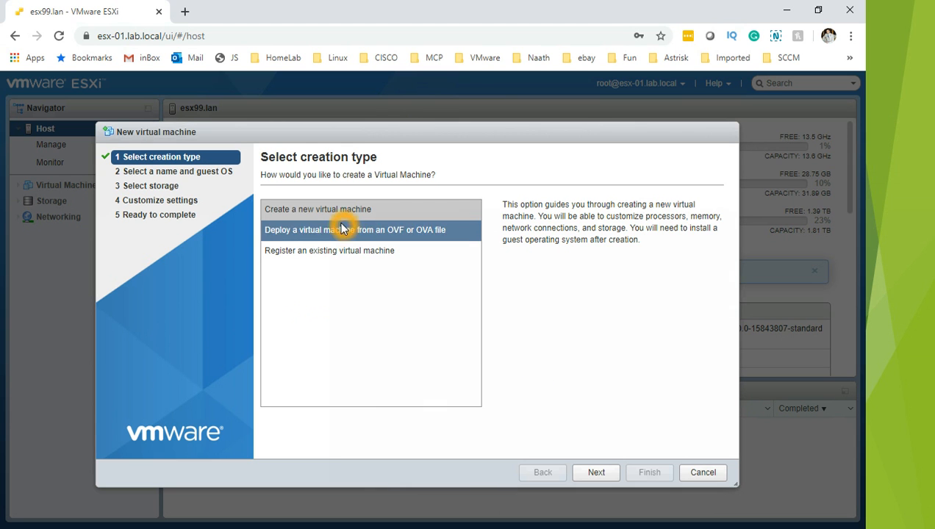
{"action": "left_click", "coordinate": [301, 214]}
{"action": "left_click", "coordinate": [354, 211]}
{"action": "left_click", "coordinate": [519, 214]}
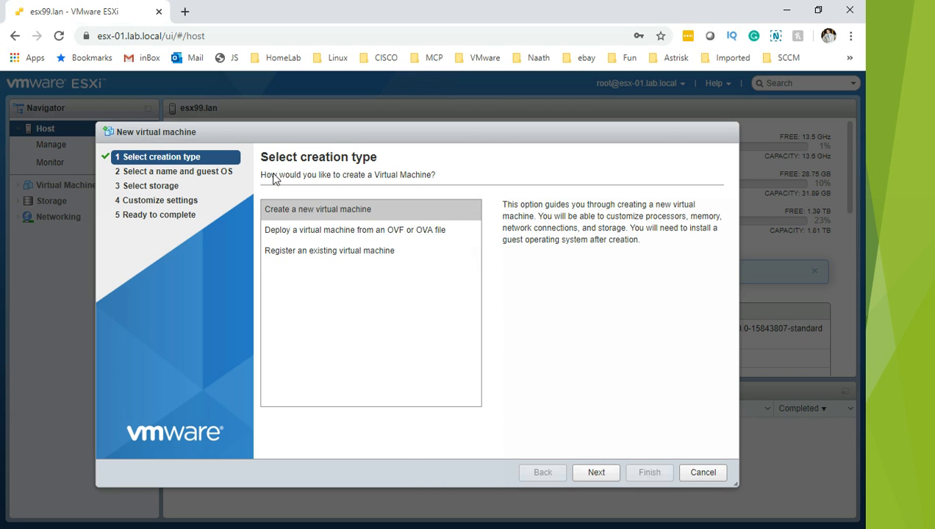
{"action": "left_click", "coordinate": [395, 208]}
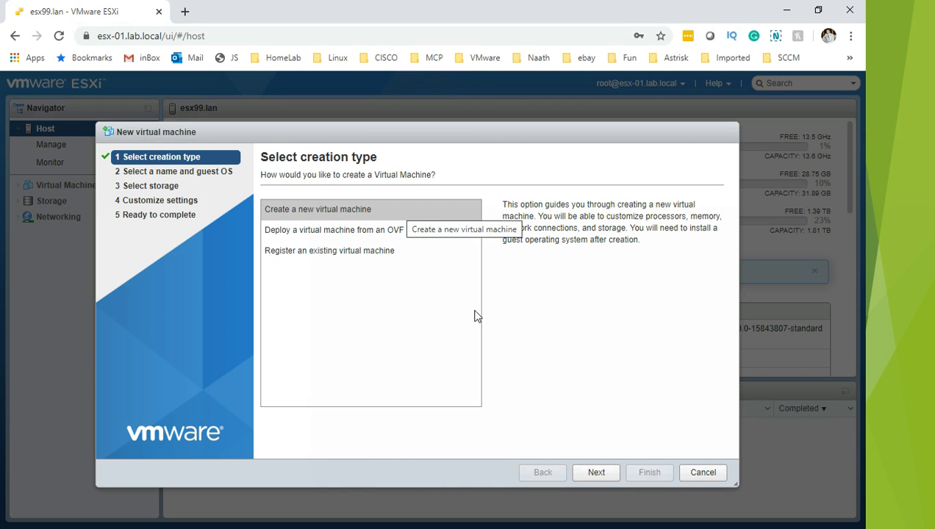
{"action": "left_click", "coordinate": [381, 246]}
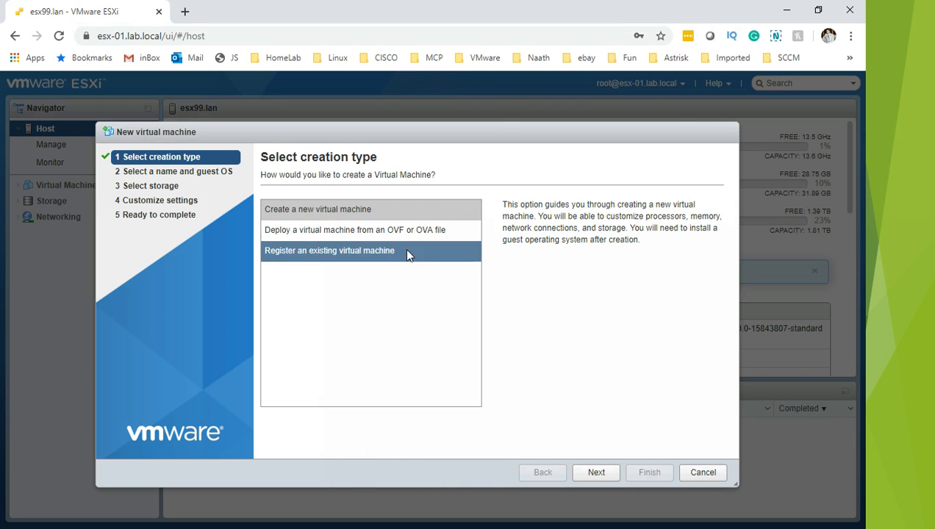
{"action": "left_click", "coordinate": [420, 321]}
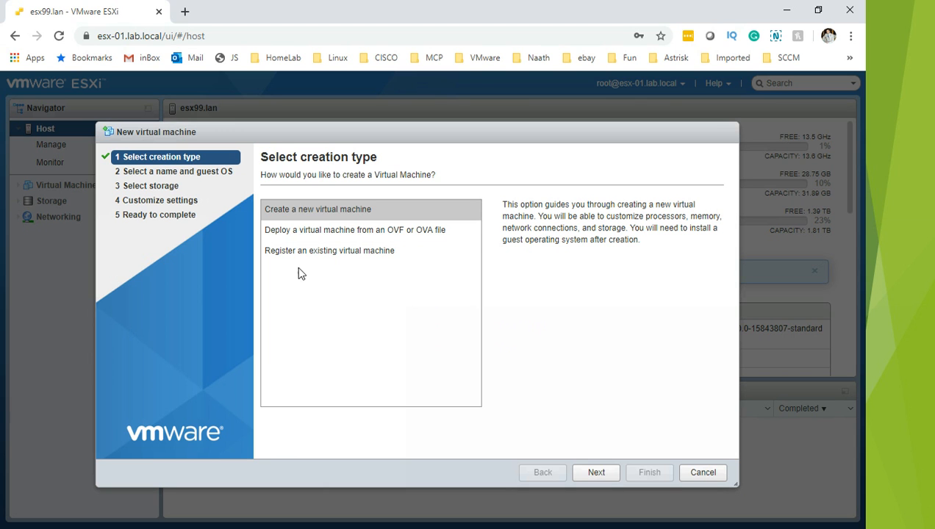
{"action": "left_click", "coordinate": [342, 298]}
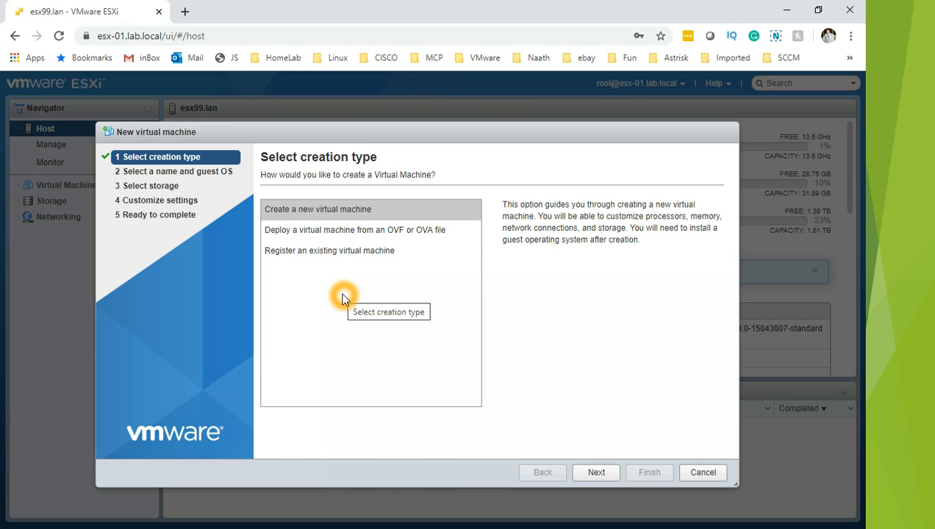
{"action": "left_click", "coordinate": [376, 296]}
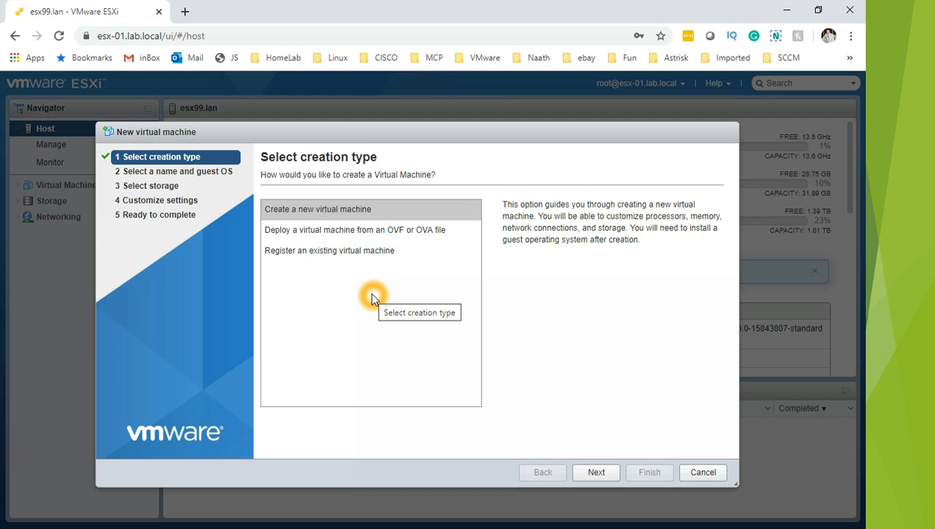
Choose to create a new virtual machine and continue to the name and guest OS settings
{"action": "left_click", "coordinate": [344, 231]}
{"action": "left_click", "coordinate": [354, 214]}
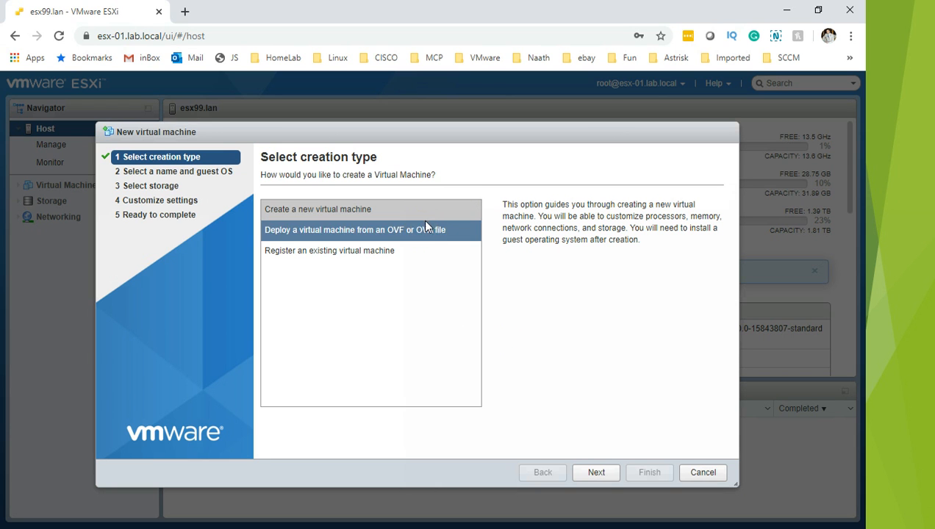
{"action": "left_click", "coordinate": [358, 215]}
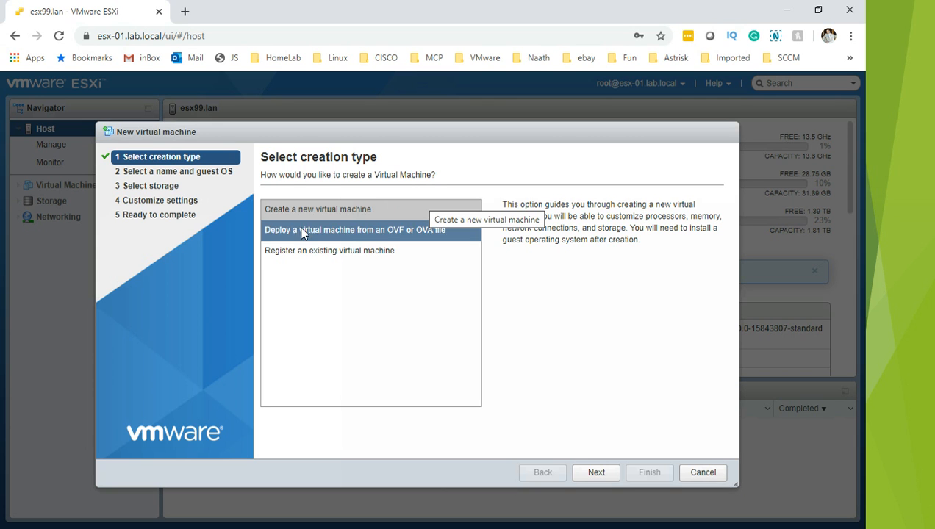
{"action": "left_click", "coordinate": [318, 218]}
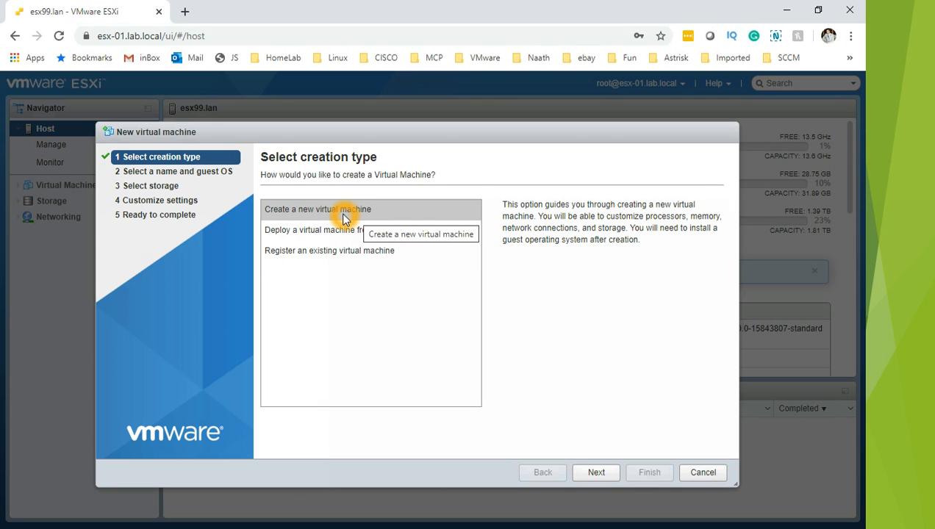
{"action": "left_click", "coordinate": [599, 472]}
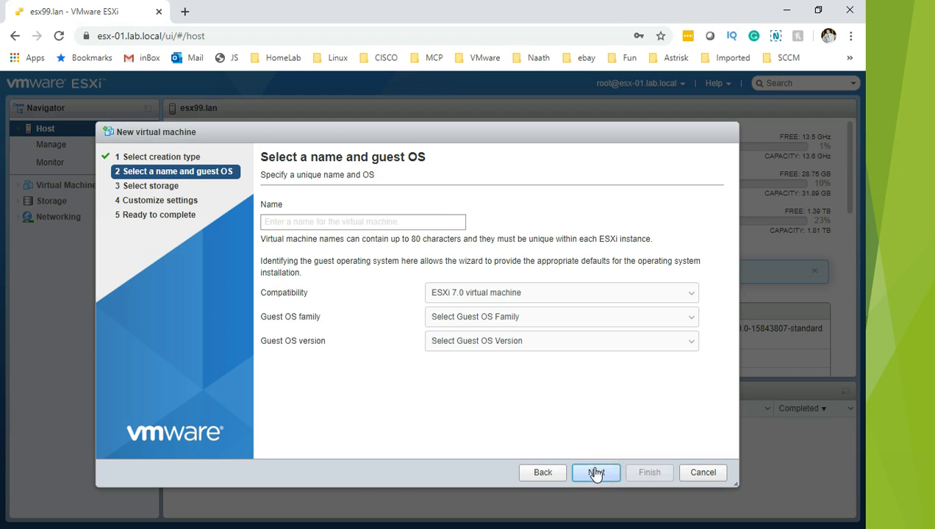
Name the virtual machine esx02.lab.local
{"action": "left_click", "coordinate": [351, 229]}
{"action": "type", "text": "esx0"}
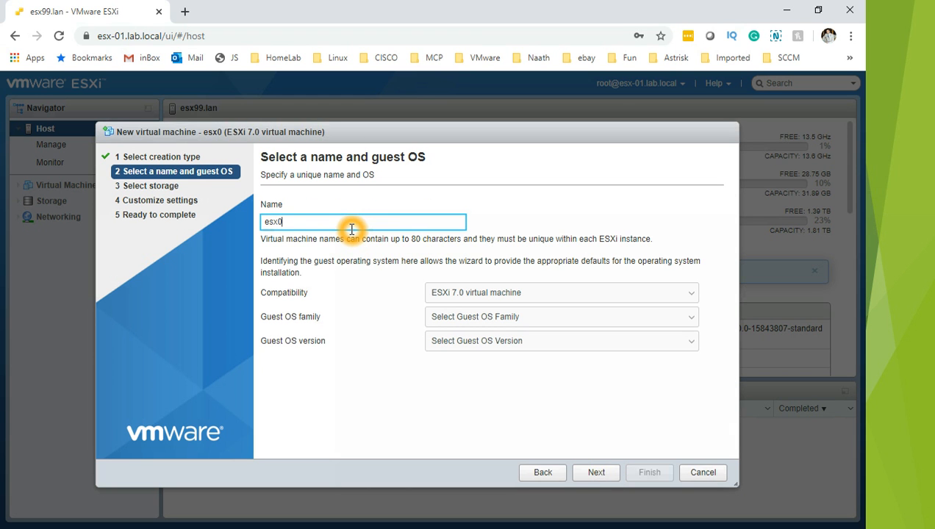
{"action": "type", "text": "2"}
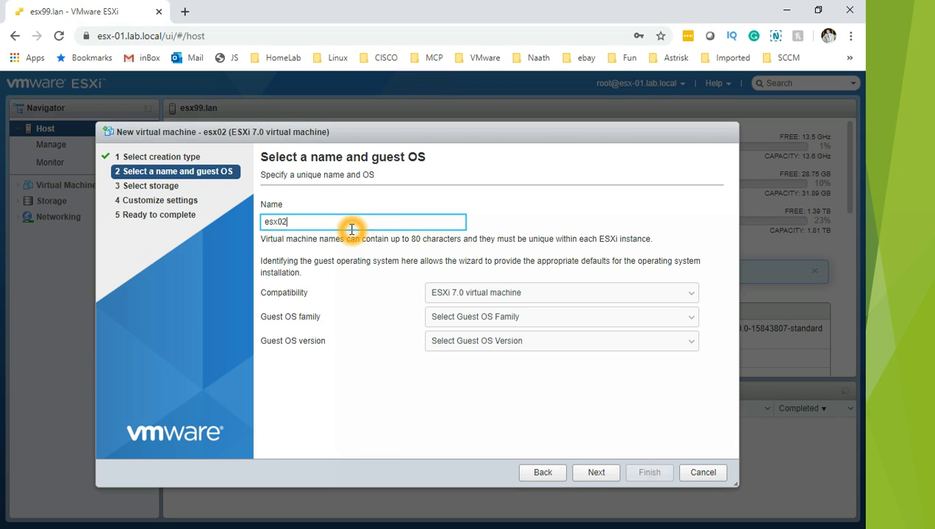
{"action": "type", "text": "-"}
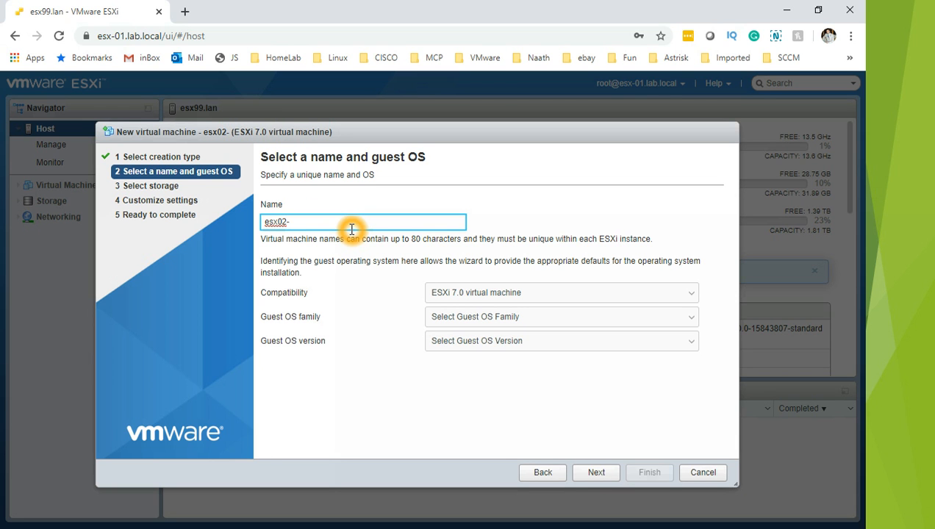
{"action": "key", "text": "BackSpace"}
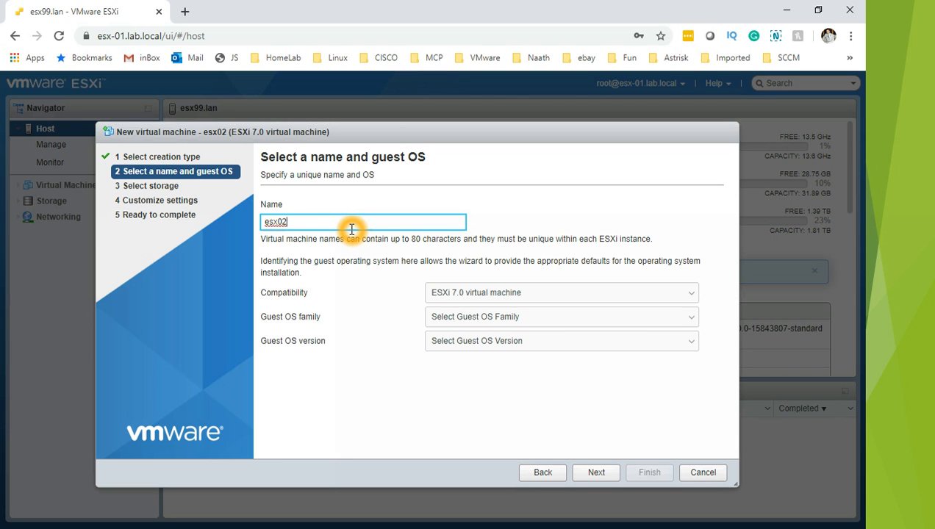
{"action": "type", "text": ".vlab"}
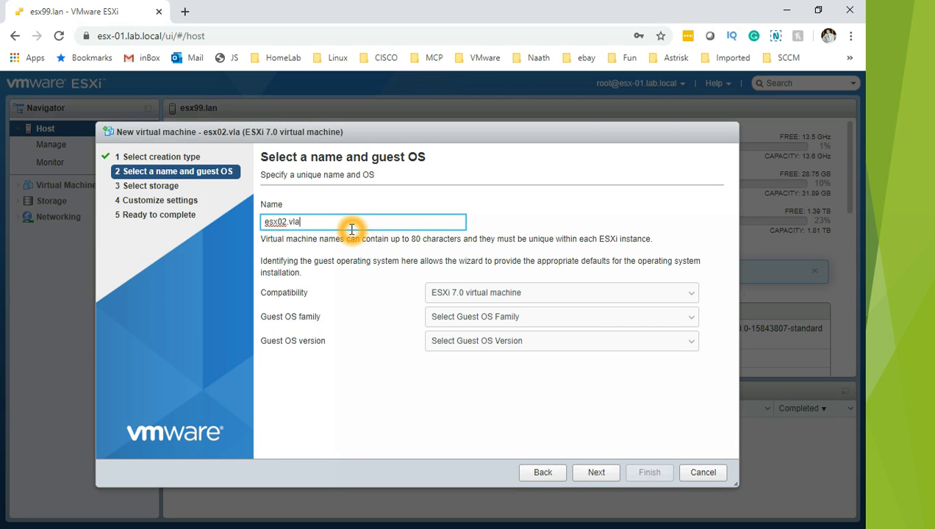
{"action": "key", "text": "BackSpace"}
{"action": "key", "text": "BackSpace"}
{"action": "key", "text": "BackSpace"}
{"action": "key", "text": "BackSpace"}
{"action": "type", "text": "lab.local"}
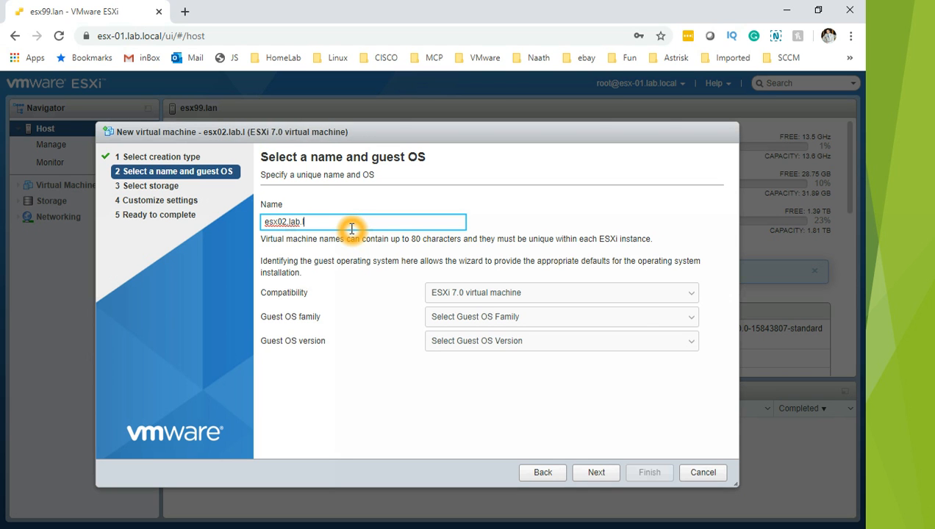
Keep ESXi 7.0 virtual machine compatibility and set the guest OS to family Other, version VMware ESXi 7.0 or later
{"action": "left_click", "coordinate": [544, 297]}
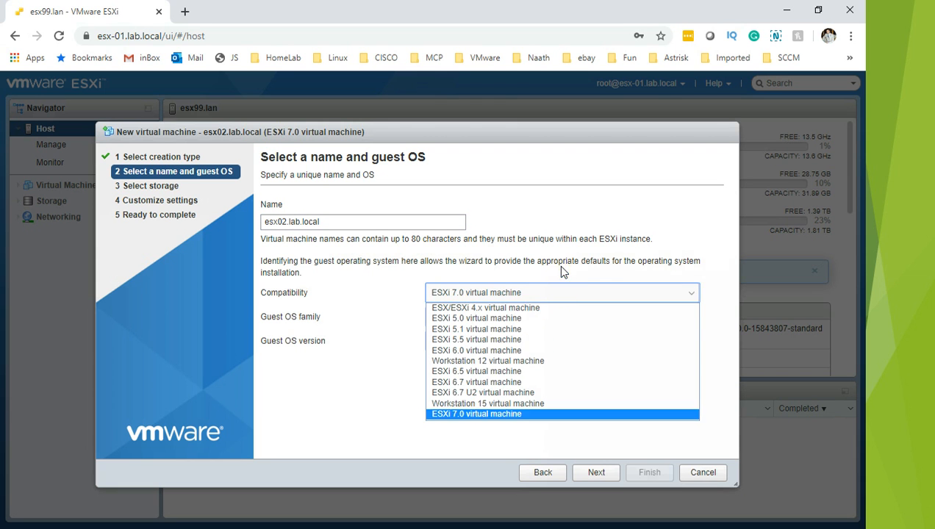
{"action": "left_click", "coordinate": [550, 297]}
{"action": "left_click", "coordinate": [528, 318]}
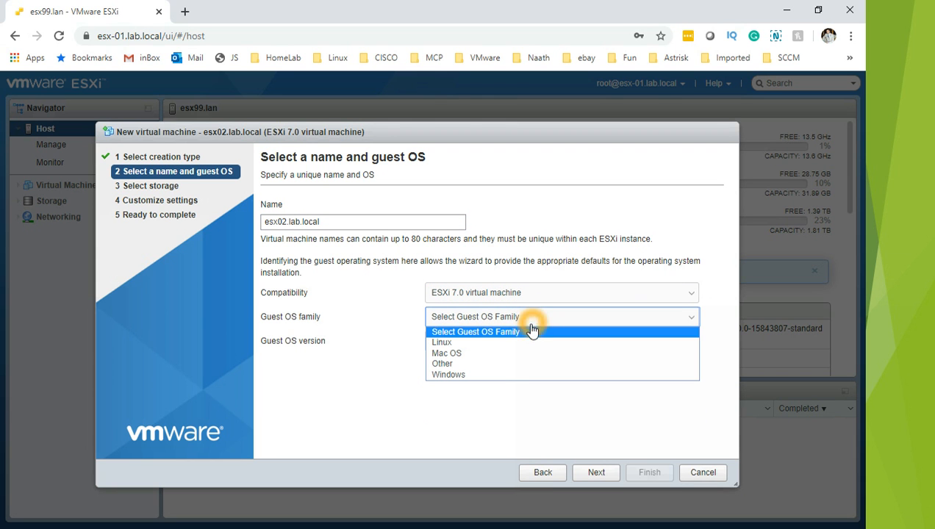
{"action": "left_click", "coordinate": [502, 368]}
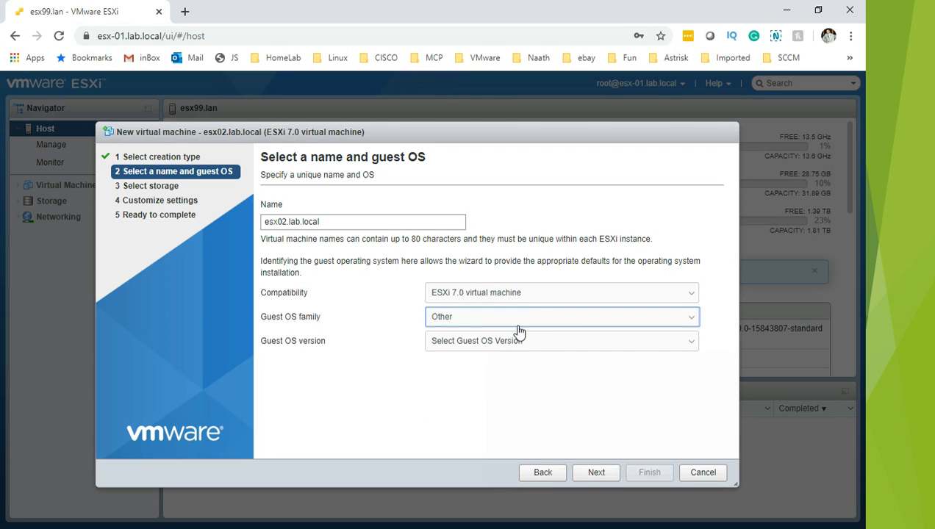
{"action": "left_click", "coordinate": [514, 346]}
{"action": "left_click_drag", "start_coordinate": [687, 263], "coordinate": [637, 344]}
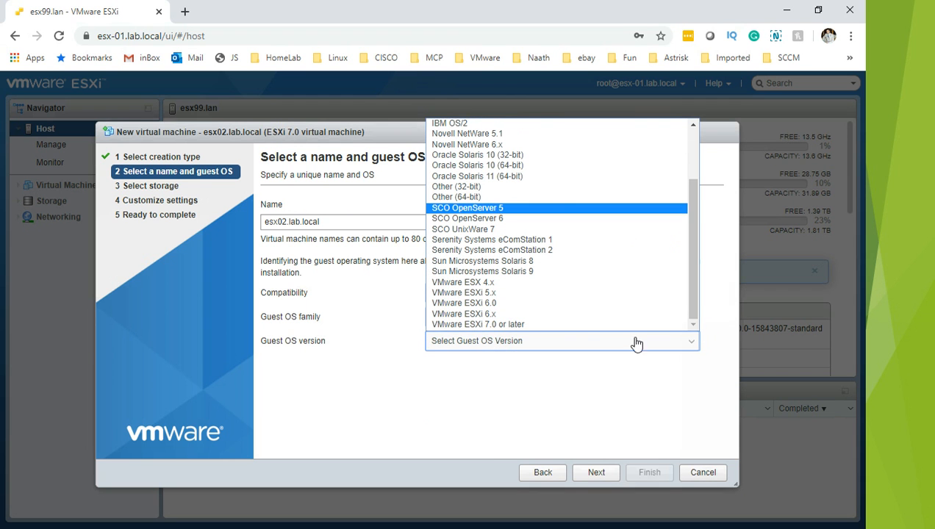
{"action": "left_click", "coordinate": [560, 327]}
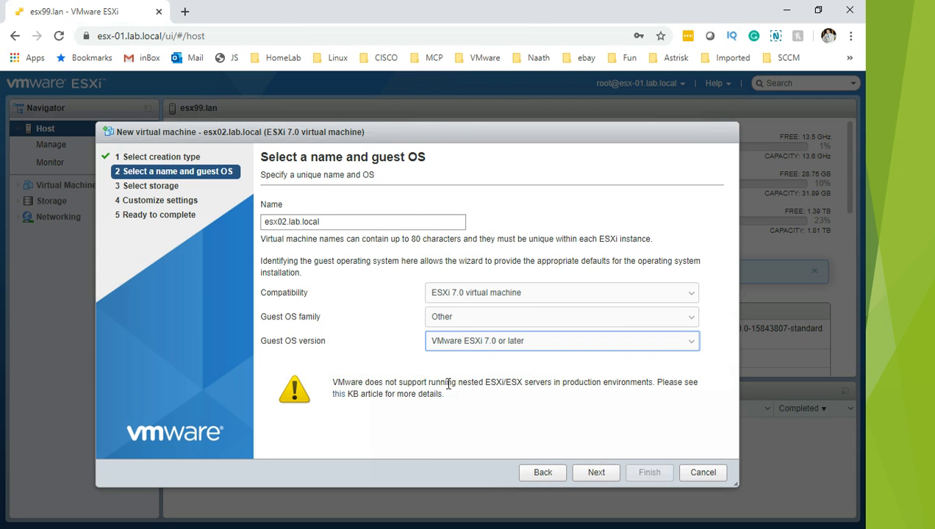
Read the notice about nested ESXi/ESX servers and continue to the storage selection
{"action": "left_click_drag", "start_coordinate": [378, 383], "coordinate": [338, 383]}
{"action": "left_click_drag", "start_coordinate": [412, 383], "coordinate": [696, 379]}
{"action": "left_click", "coordinate": [638, 405]}
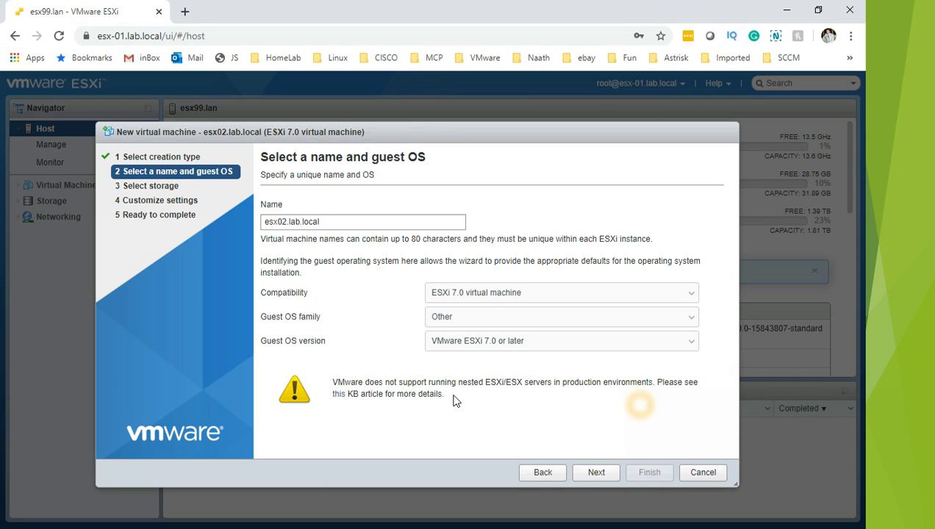
{"action": "left_click_drag", "start_coordinate": [581, 397], "coordinate": [558, 396]}
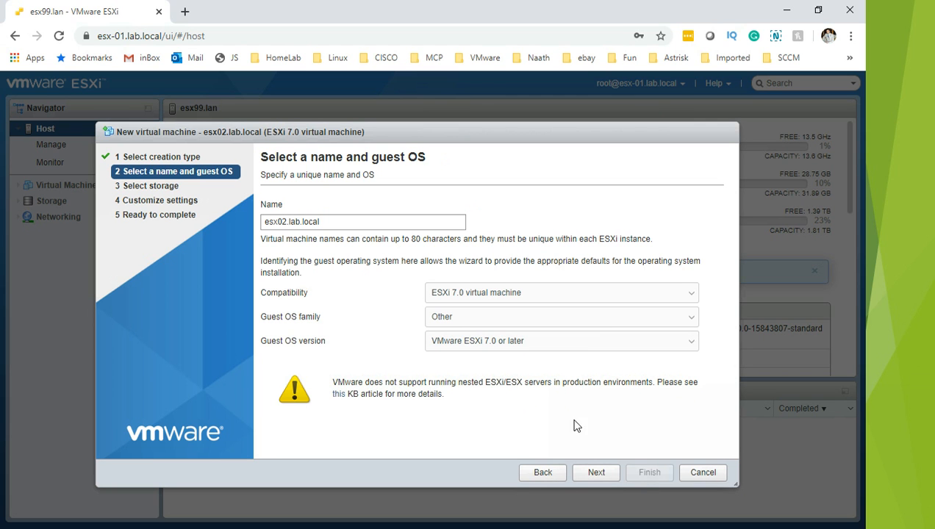
{"action": "left_click", "coordinate": [599, 476]}
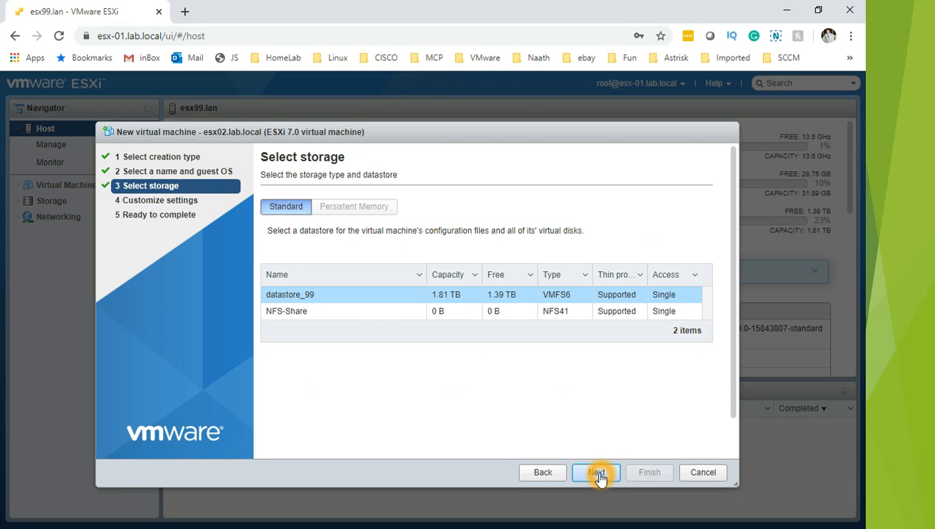
Select datastore_99 as the virtual machine's storage and continue to the hardware customization
{"action": "left_click", "coordinate": [388, 294]}
{"action": "left_click", "coordinate": [384, 295]}
{"action": "left_click", "coordinate": [387, 300]}
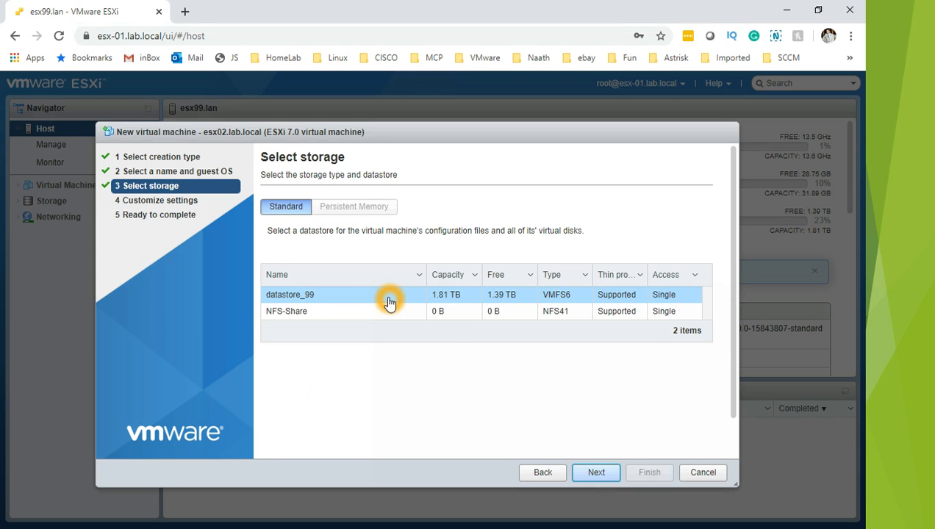
{"action": "left_click", "coordinate": [600, 470]}
{"action": "left_click", "coordinate": [598, 471]}
{"action": "left_click", "coordinate": [580, 465]}
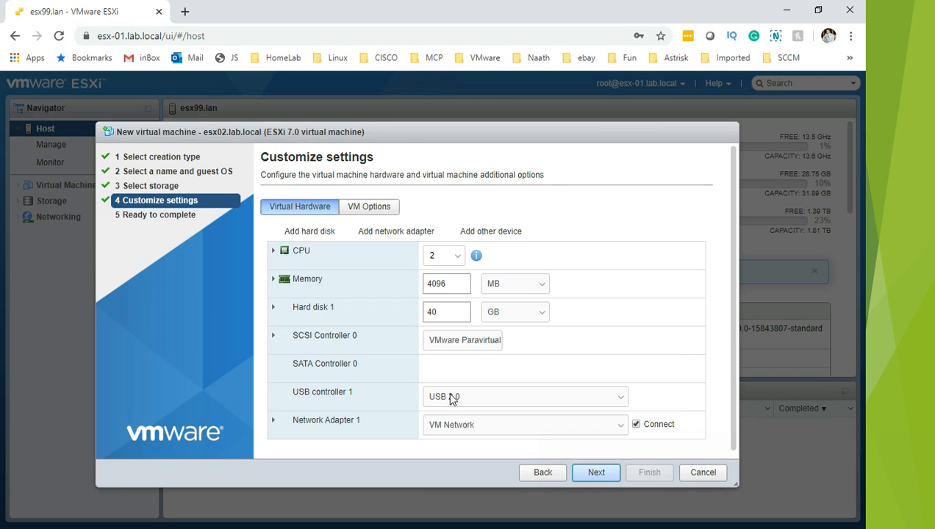
Expose hardware assisted virtualization to the guest OS in the virtual machine's CPU settings
{"action": "left_click", "coordinate": [272, 254]}
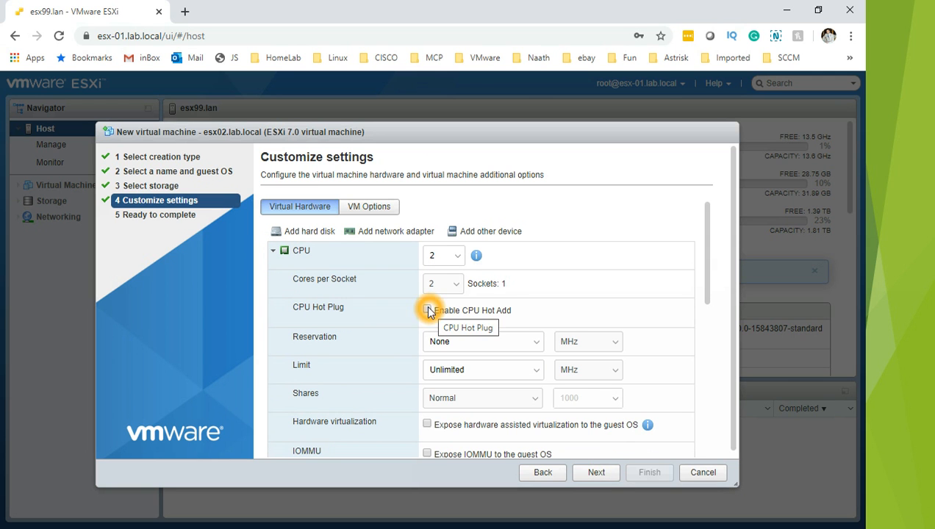
{"action": "left_click", "coordinate": [426, 425]}
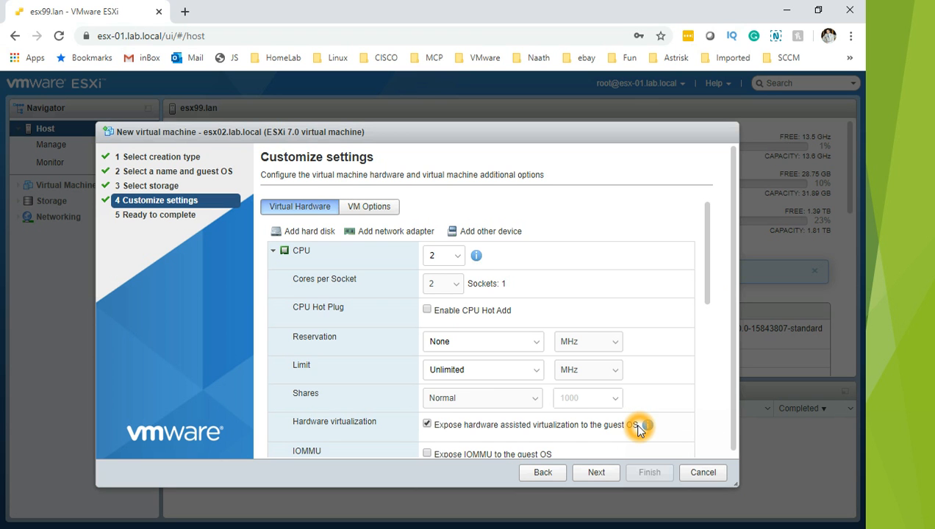
{"action": "left_click_drag", "start_coordinate": [706, 291], "coordinate": [716, 365]}
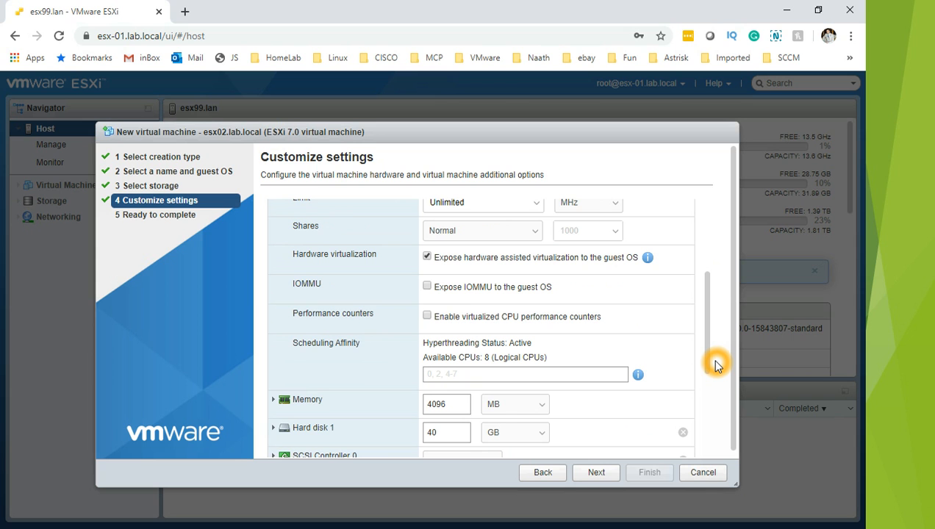
{"action": "left_click_drag", "start_coordinate": [716, 365], "coordinate": [711, 358]}
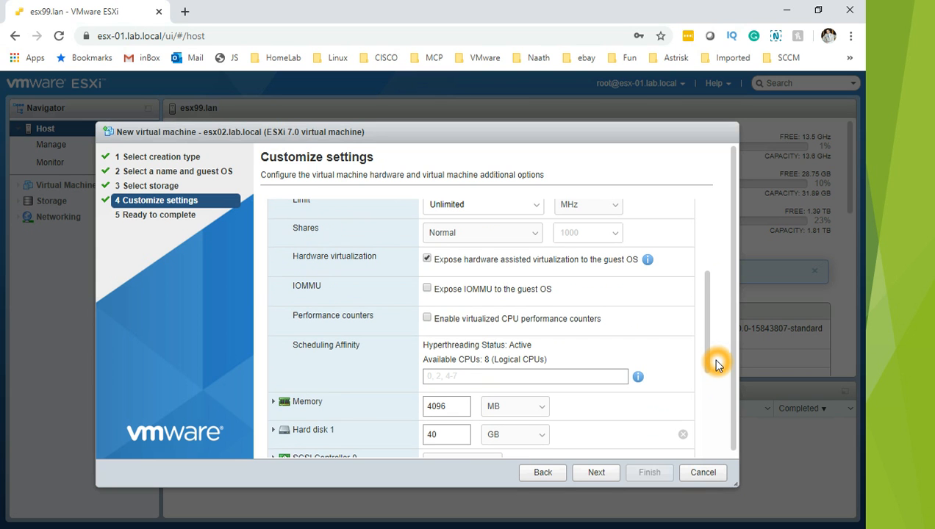
Examine the remaining CPU options and the memory reservation, limit and shares settings of the new virtual machine
{"action": "left_click", "coordinate": [456, 266]}
{"action": "left_click_drag", "start_coordinate": [585, 265], "coordinate": [605, 264]}
{"action": "left_click_drag", "start_coordinate": [704, 332], "coordinate": [712, 357]}
{"action": "left_click", "coordinate": [434, 279]}
{"action": "left_click_drag", "start_coordinate": [437, 280], "coordinate": [475, 251]}
{"action": "left_click", "coordinate": [274, 357]}
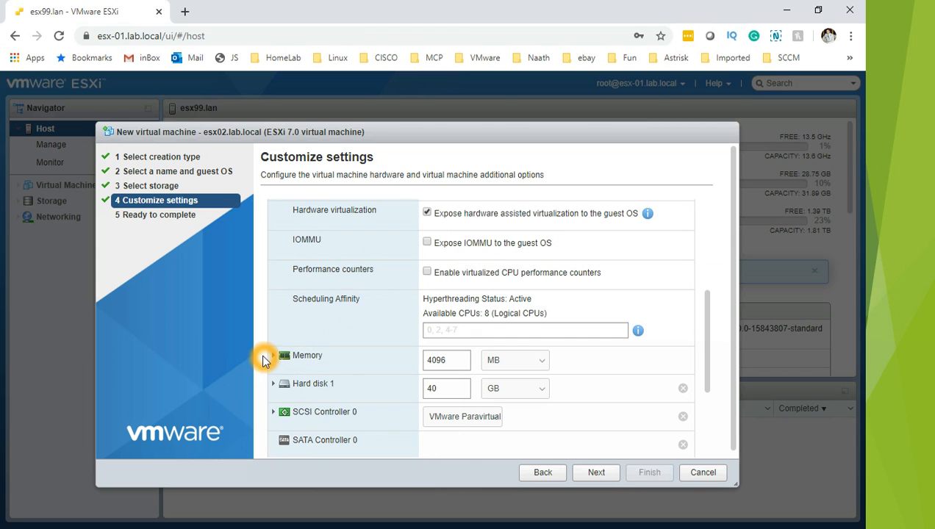
{"action": "left_click", "coordinate": [275, 356]}
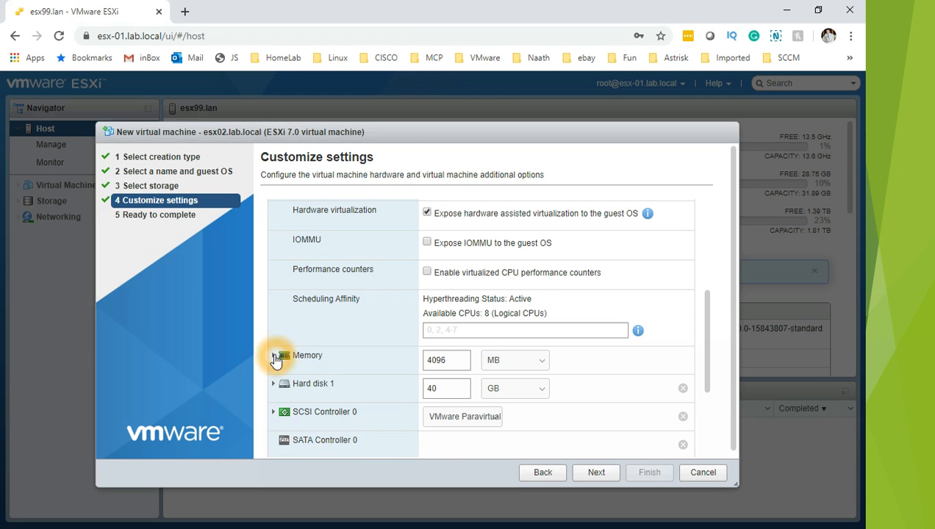
{"action": "left_click_drag", "start_coordinate": [703, 309], "coordinate": [724, 371]}
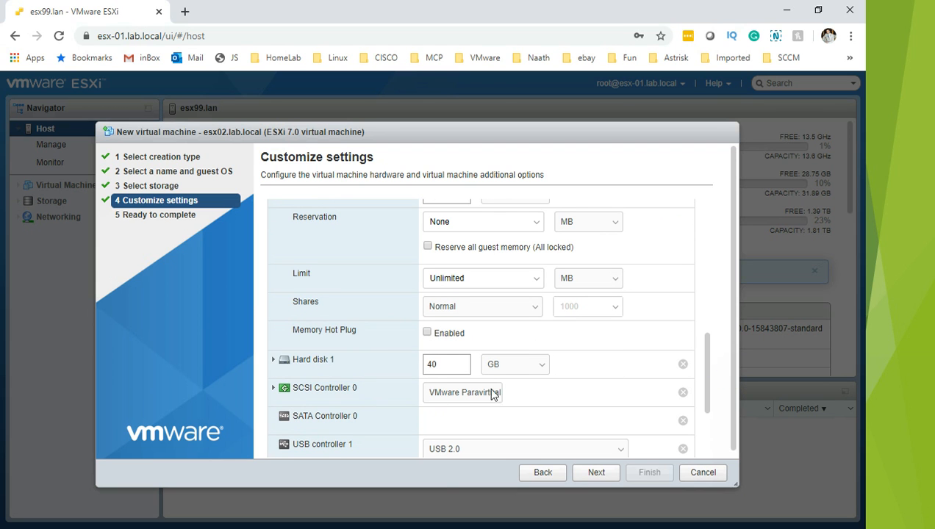
Set the disk provisioning of Hard disk 1 to thin provisioned and continue to the settings summary
{"action": "left_click", "coordinate": [273, 360]}
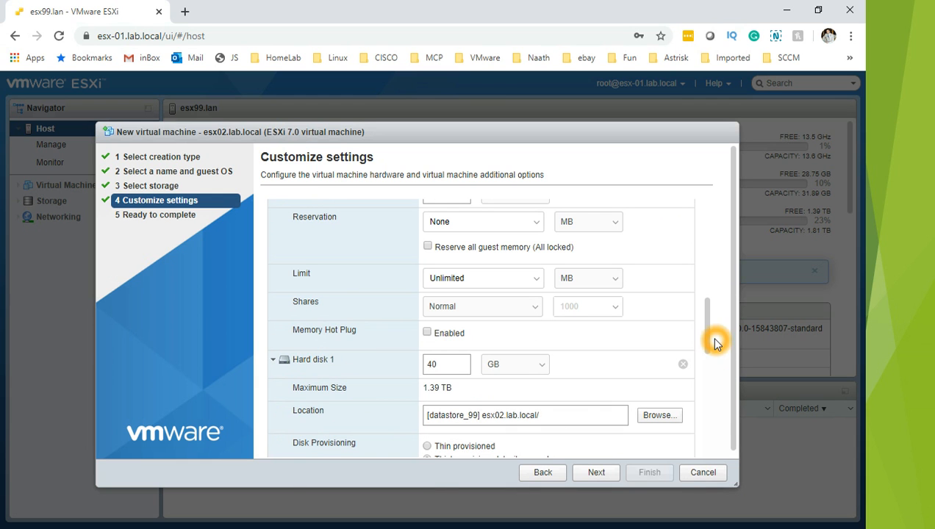
{"action": "scroll", "coordinate": [728, 335], "scroll_direction": "down", "scroll_amount": 1}
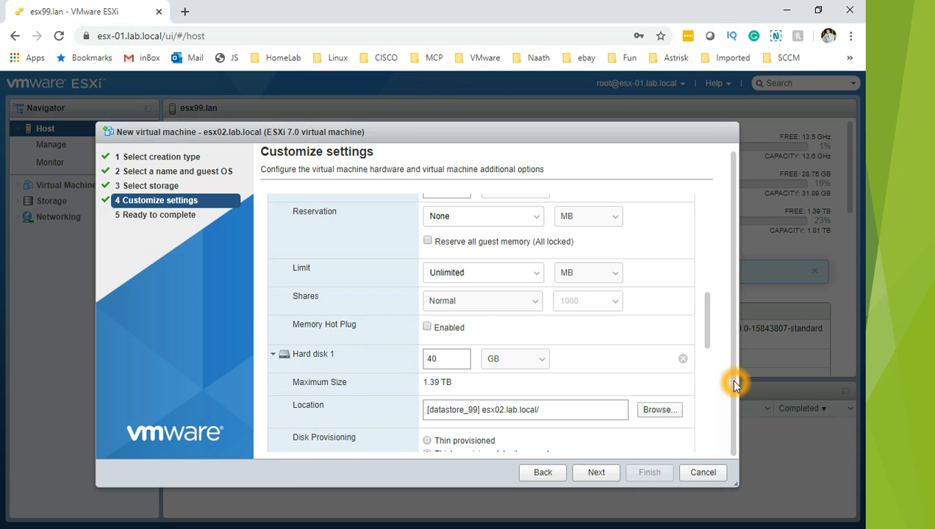
{"action": "left_click_drag", "start_coordinate": [704, 324], "coordinate": [711, 364]}
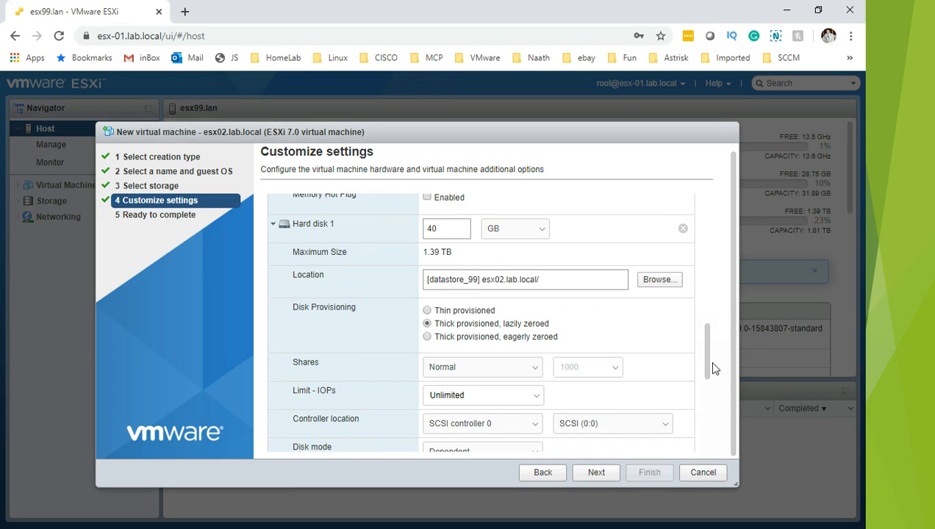
{"action": "scroll", "coordinate": [712, 368], "scroll_direction": "down", "scroll_amount": 1}
{"action": "left_click", "coordinate": [427, 286]}
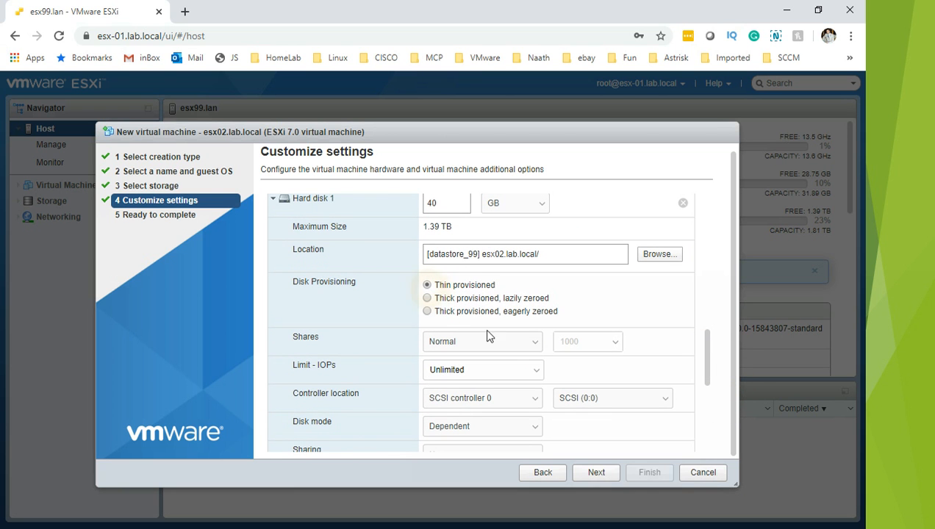
{"action": "left_click", "coordinate": [593, 479]}
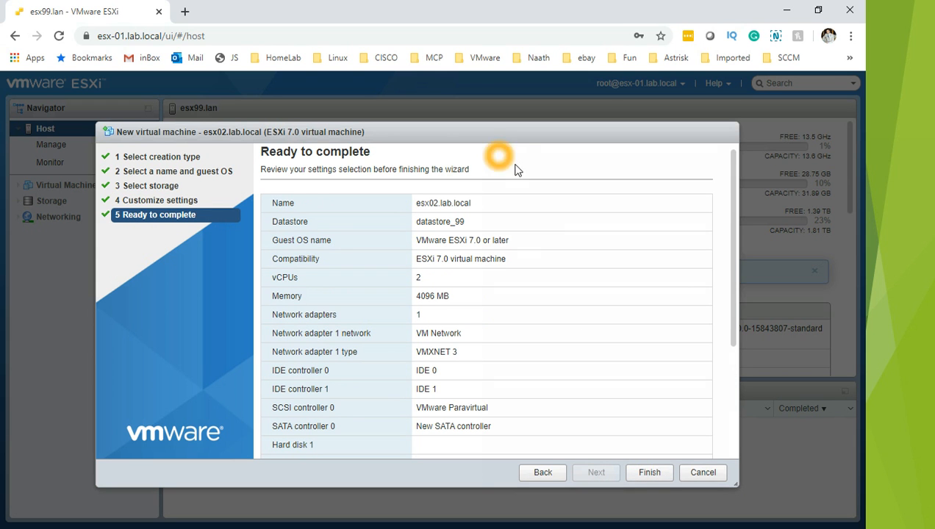
Review the settings summary for esx02.lab.local and finish creating the virtual machine
{"action": "left_click", "coordinate": [442, 217]}
{"action": "left_click", "coordinate": [435, 210]}
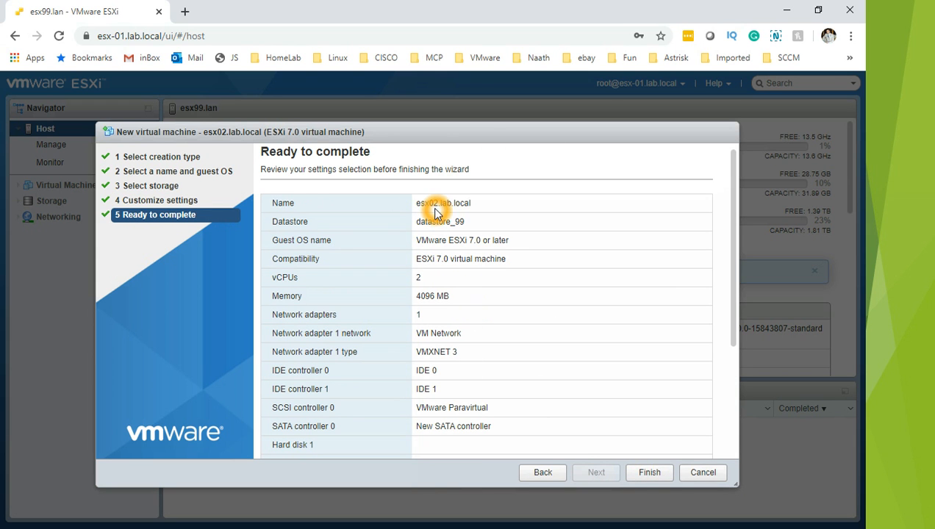
{"action": "left_click", "coordinate": [438, 207]}
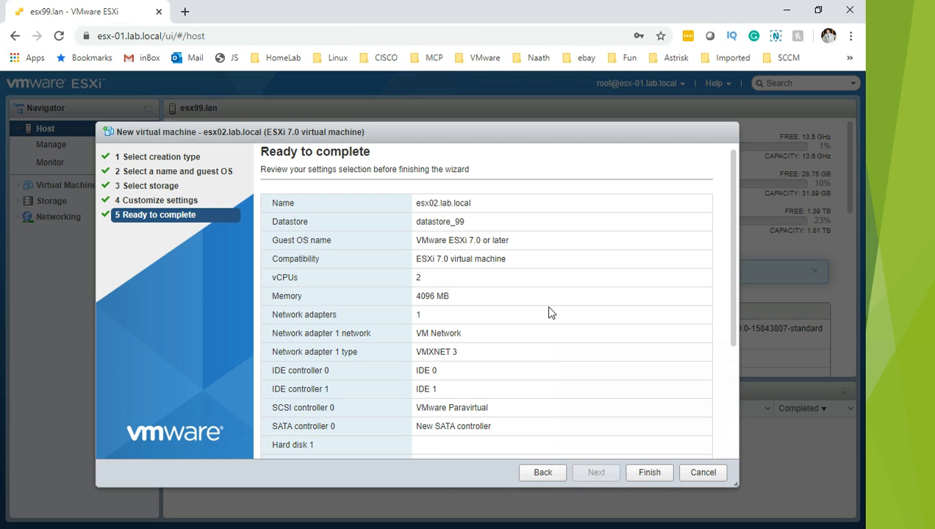
{"action": "left_click", "coordinate": [650, 476]}
{"action": "left_click", "coordinate": [647, 483]}
{"action": "left_click", "coordinate": [654, 476]}
{"action": "left_click", "coordinate": [562, 477]}
{"action": "left_click", "coordinate": [649, 476]}
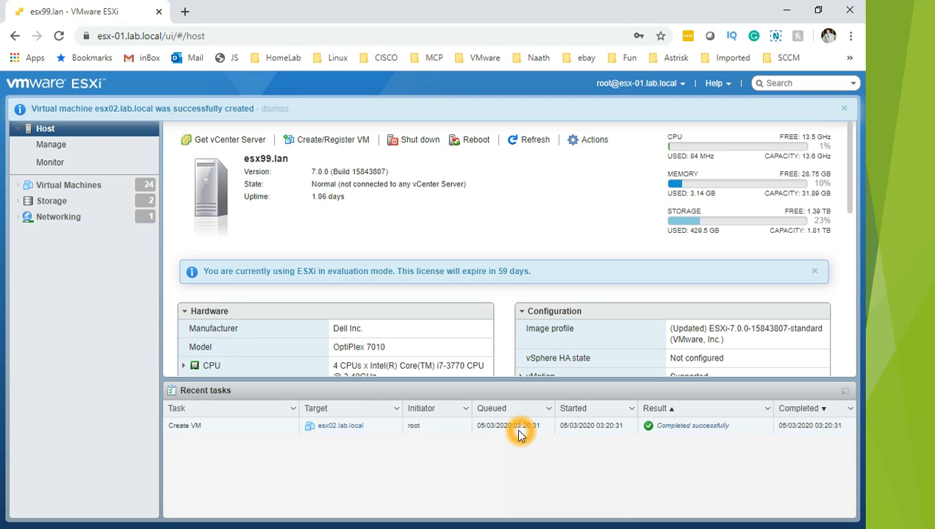
{"action": "left_click", "coordinate": [21, 185]}
{"action": "left_click", "coordinate": [30, 189]}
{"action": "left_click", "coordinate": [462, 210]}
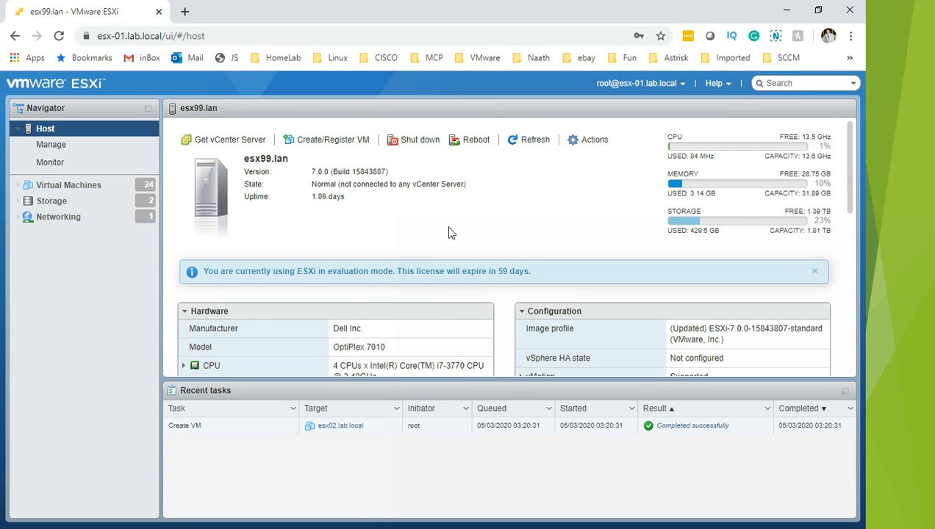
{"action": "left_click", "coordinate": [354, 345]}
{"action": "left_click", "coordinate": [354, 374]}
{"action": "left_click", "coordinate": [429, 197]}
{"action": "left_click", "coordinate": [483, 378]}
{"action": "left_click", "coordinate": [512, 269]}
{"action": "left_click", "coordinate": [538, 441]}
{"action": "left_click", "coordinate": [548, 305]}
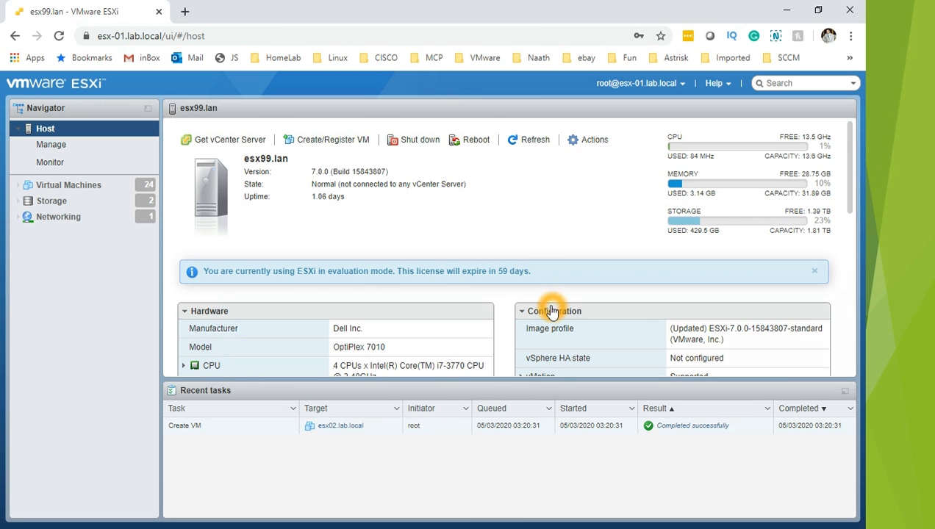
Filter the host's virtual machine list by "esx" and open the details of esx02.lab.local
{"action": "left_click", "coordinate": [22, 187]}
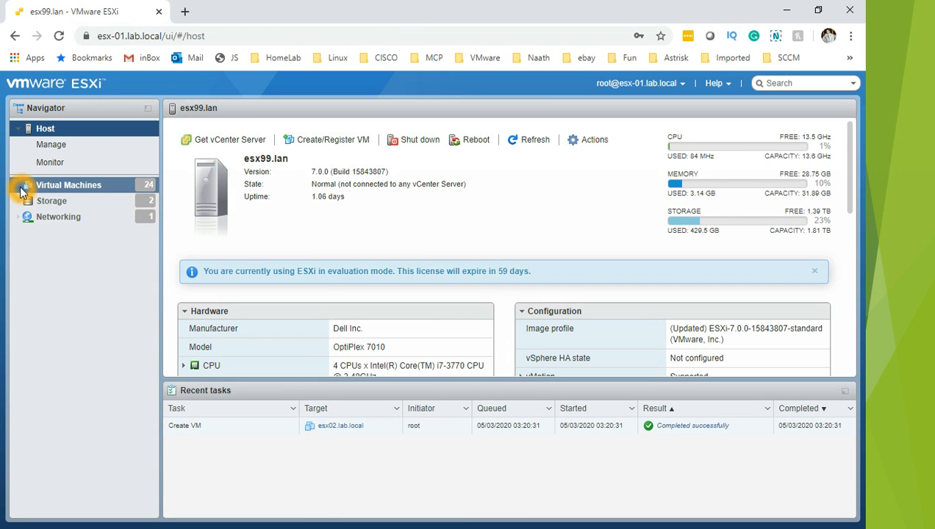
{"action": "left_click", "coordinate": [20, 187]}
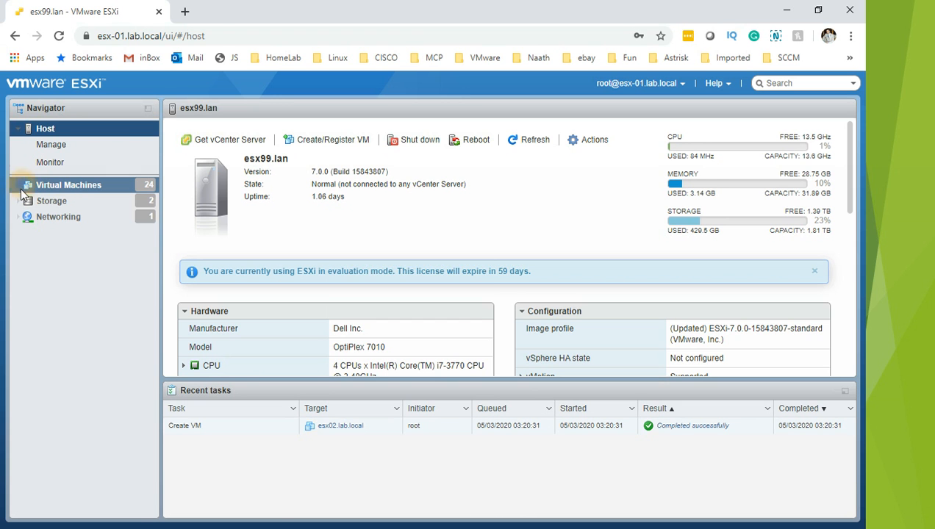
{"action": "left_click", "coordinate": [64, 186]}
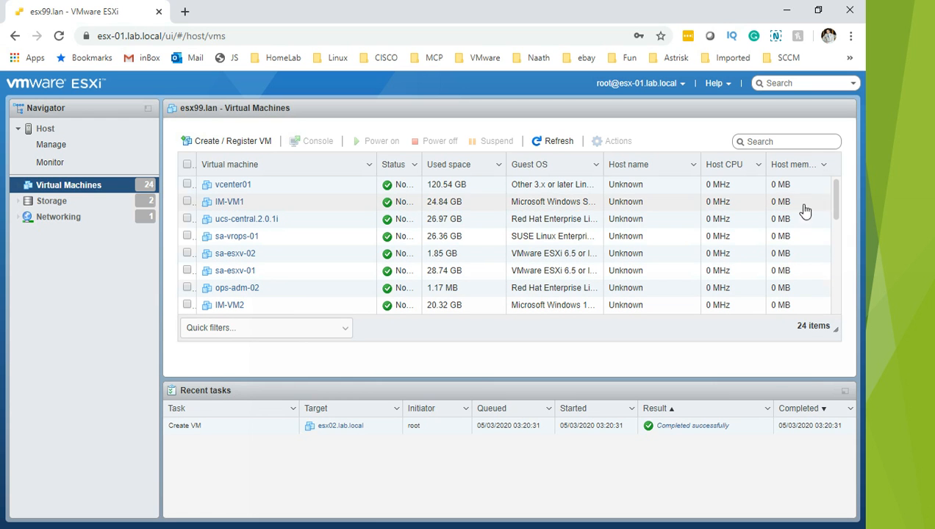
{"action": "left_click", "coordinate": [805, 144]}
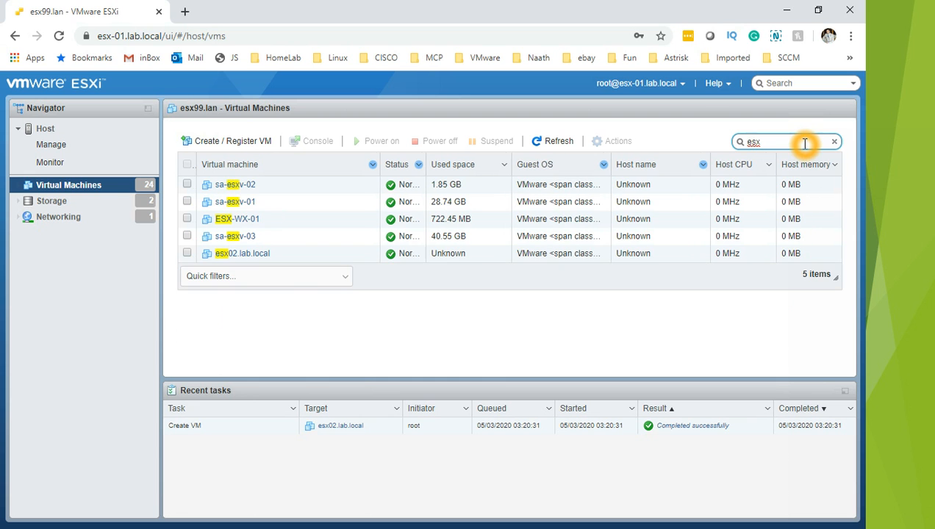
{"action": "left_click", "coordinate": [250, 254]}
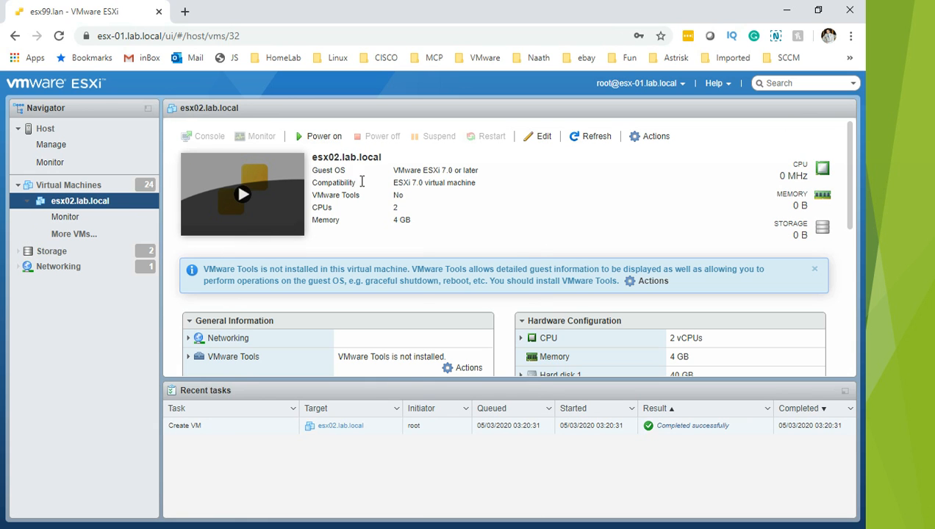
Power on esx02.lab.local and close its browser console window
{"action": "left_click", "coordinate": [256, 200]}
{"action": "left_click", "coordinate": [257, 200]}
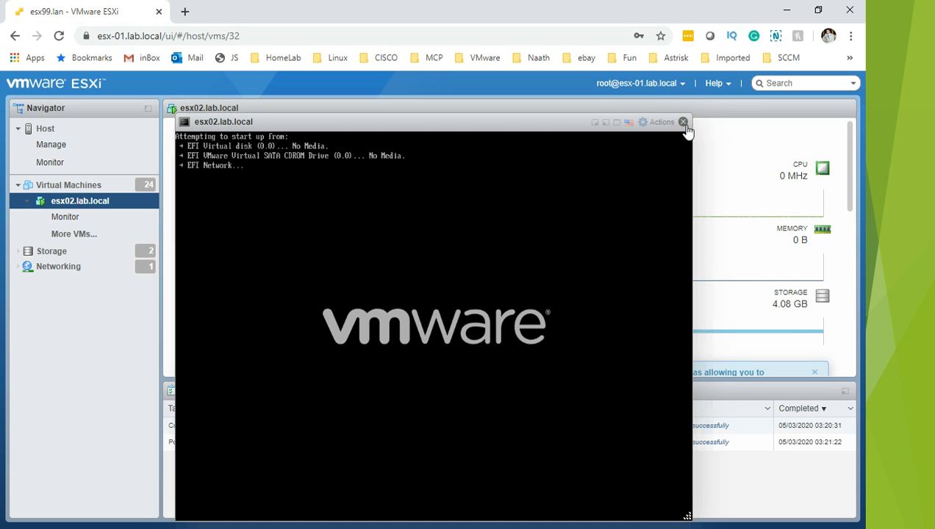
{"action": "left_click", "coordinate": [684, 123]}
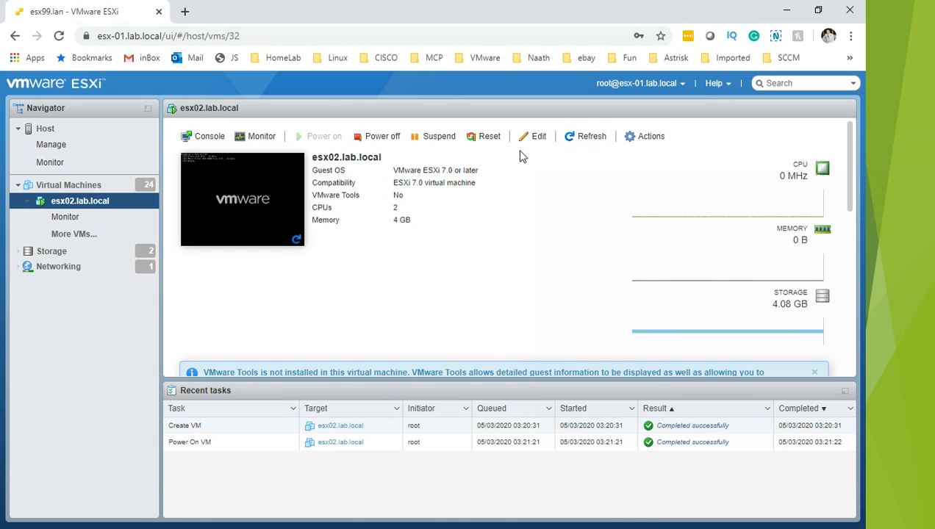
Launch the remote console for esx02.lab.local and allow the browser to open VMware Remote Console
{"action": "left_click", "coordinate": [645, 136]}
{"action": "mouse_move", "coordinate": [629, 221]}
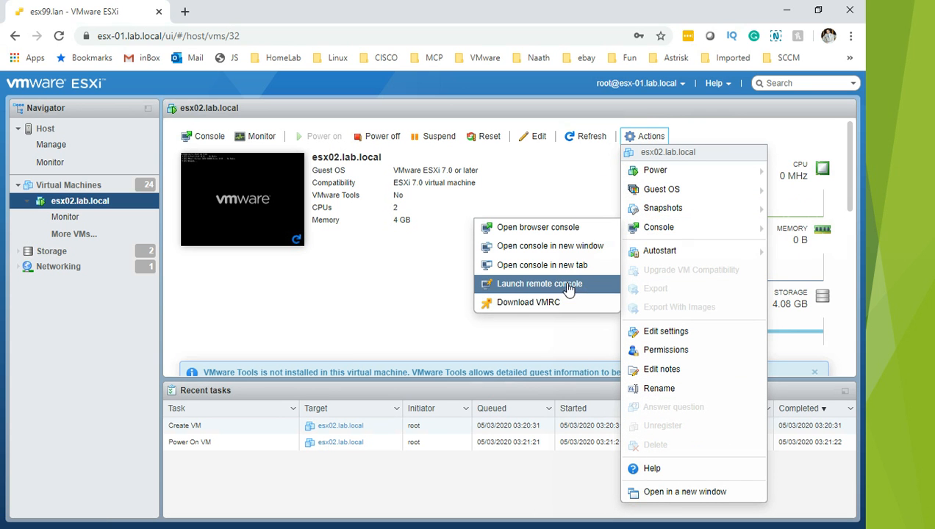
{"action": "left_click", "coordinate": [586, 288]}
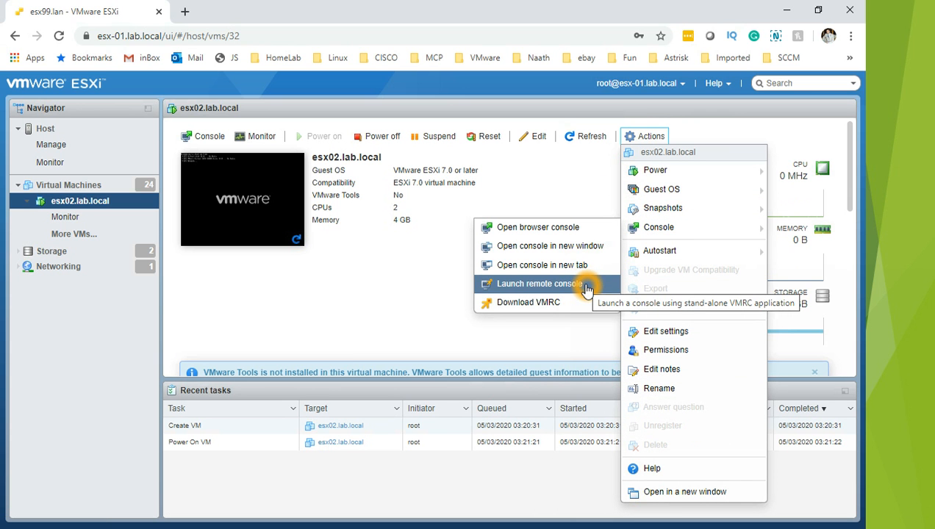
{"action": "left_click", "coordinate": [545, 308]}
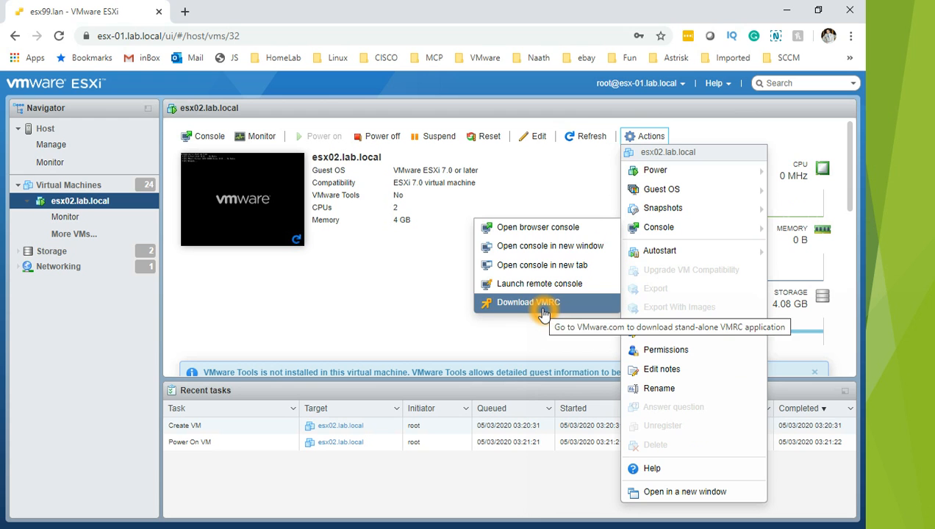
{"action": "left_click", "coordinate": [664, 234]}
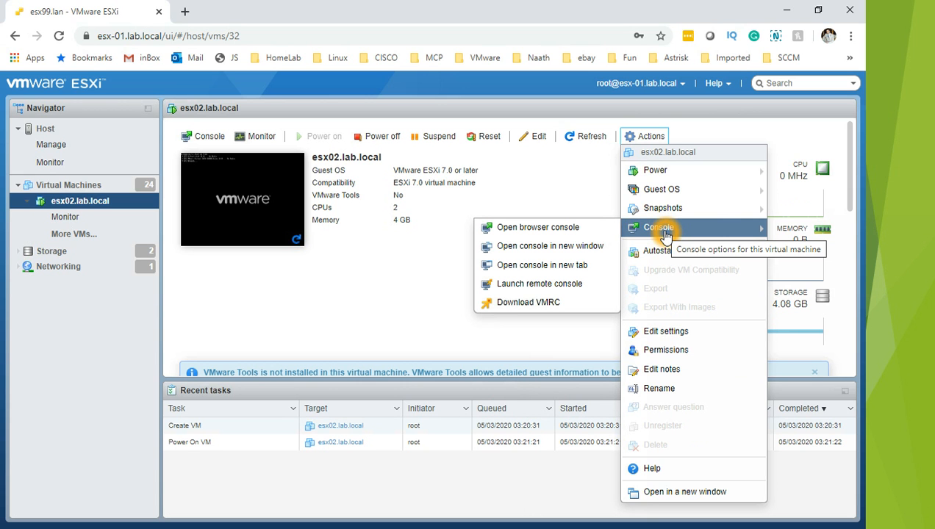
{"action": "left_click", "coordinate": [646, 234]}
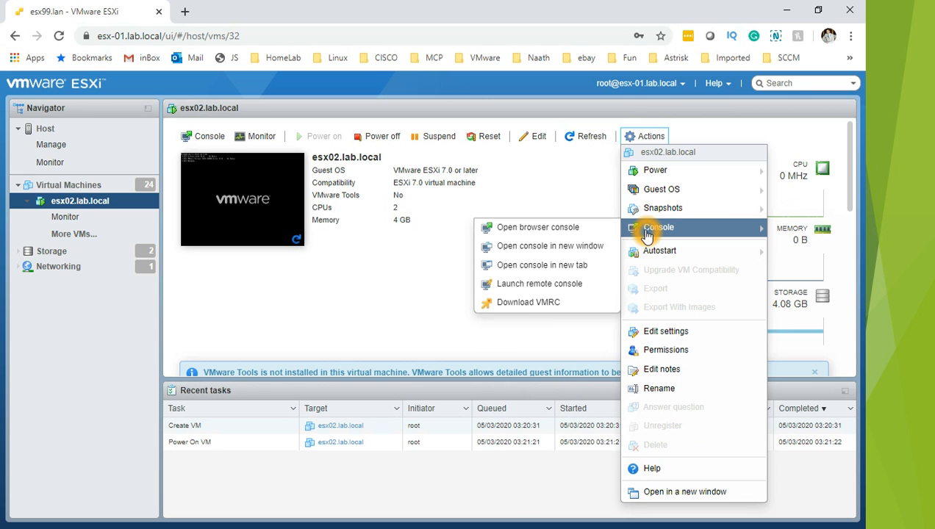
{"action": "left_click", "coordinate": [545, 286]}
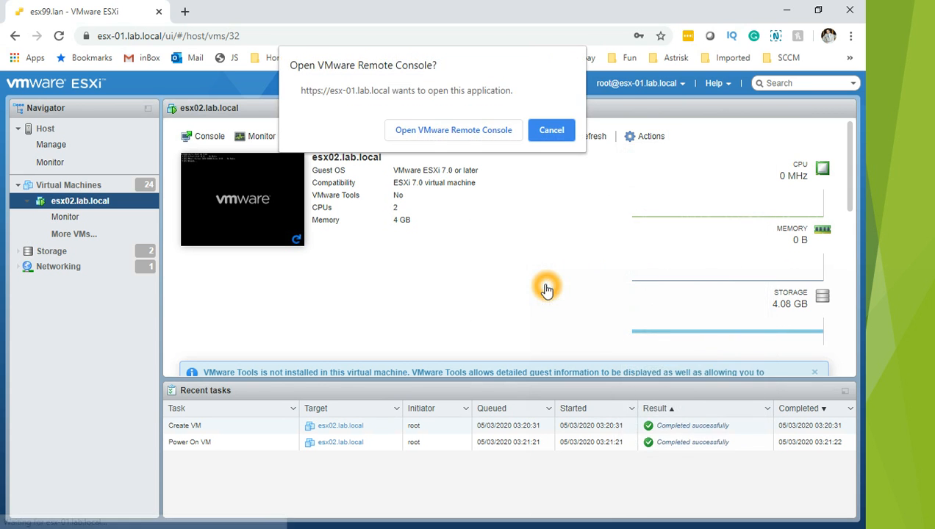
{"action": "left_click", "coordinate": [499, 130]}
{"action": "left_click", "coordinate": [499, 129]}
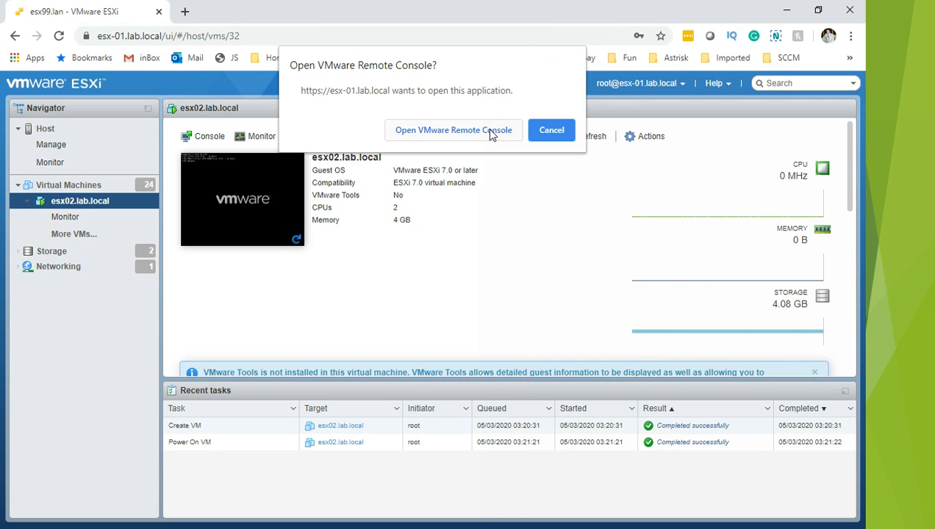
Always trust the host with its security certificate and connect to the virtual machine despite the certificate problems
{"action": "left_click", "coordinate": [497, 293]}
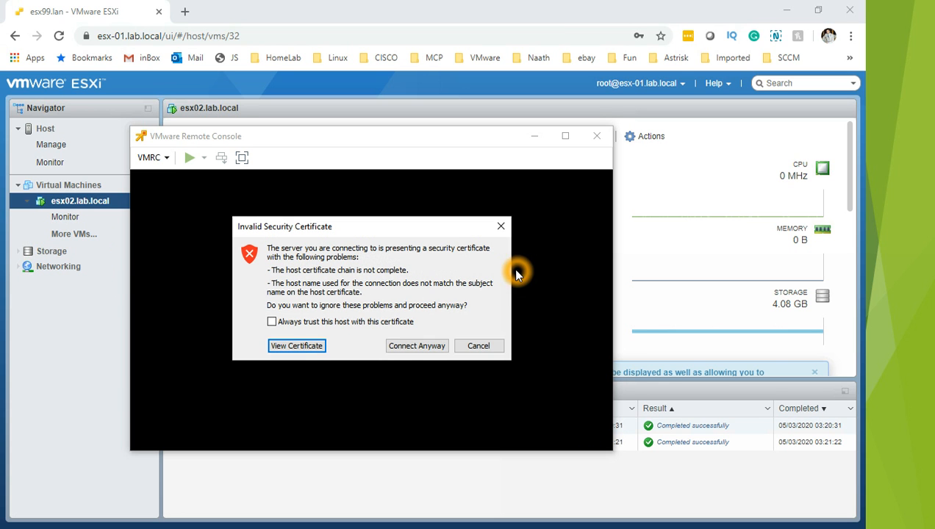
{"action": "left_click", "coordinate": [371, 322]}
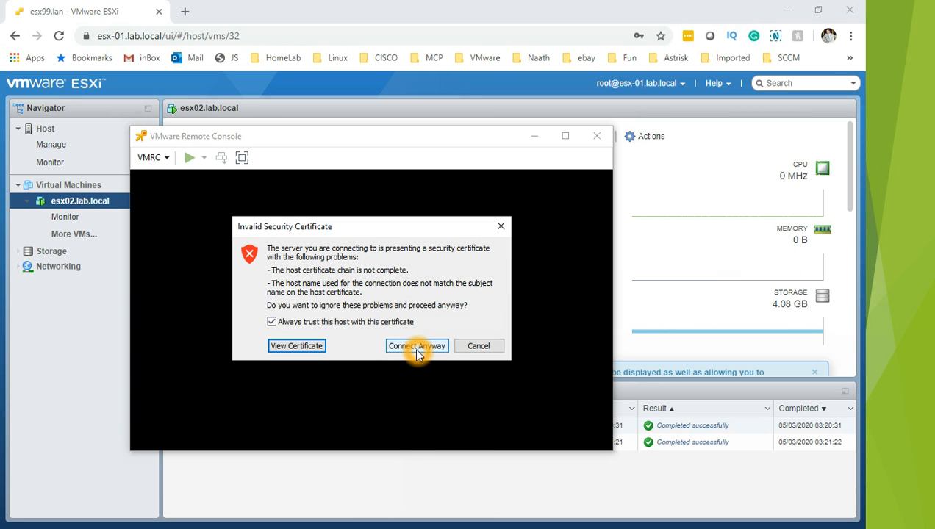
{"action": "left_click", "coordinate": [416, 349]}
{"action": "left_click", "coordinate": [458, 324]}
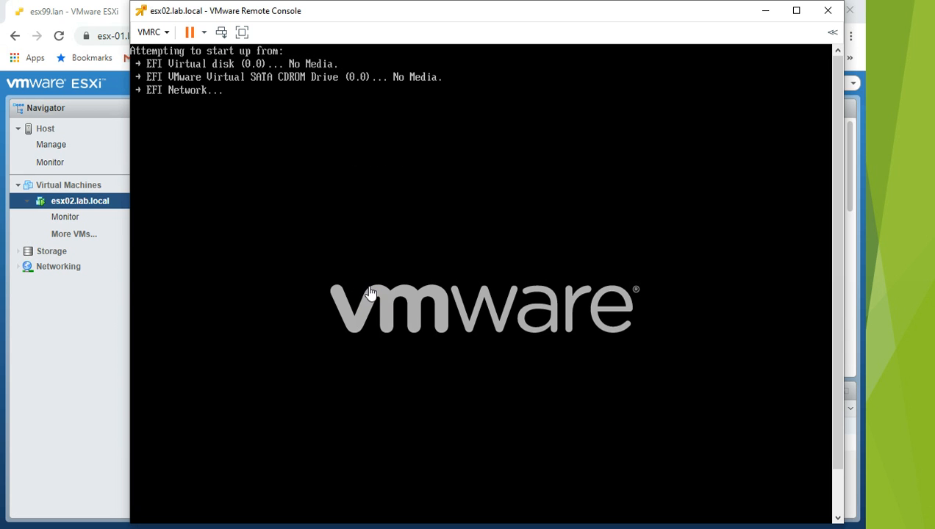
{"action": "left_click", "coordinate": [565, 382]}
{"action": "left_click", "coordinate": [560, 343]}
{"action": "left_click", "coordinate": [338, 156]}
Start connecting CD/DVD drive 1 of esx02.lab.local to a disk image file (iso)
{"action": "left_click", "coordinate": [165, 33]}
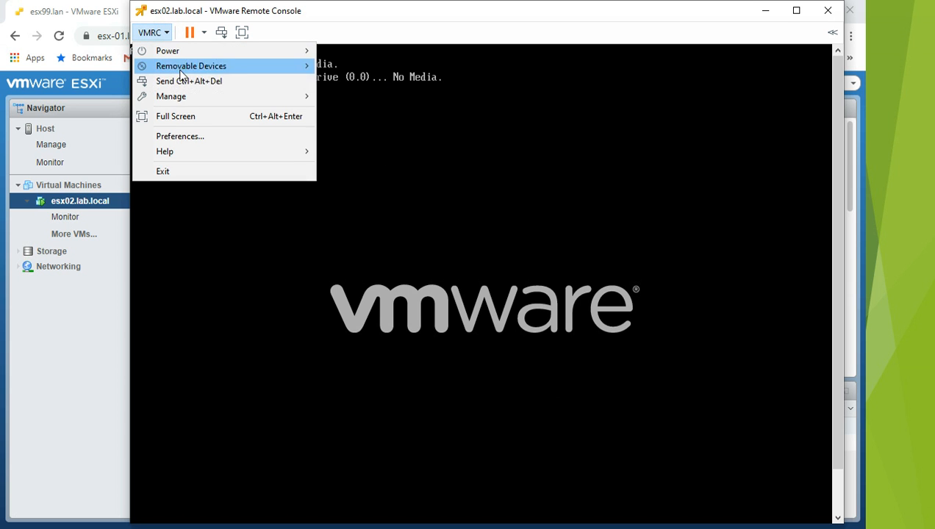
{"action": "left_click", "coordinate": [212, 68]}
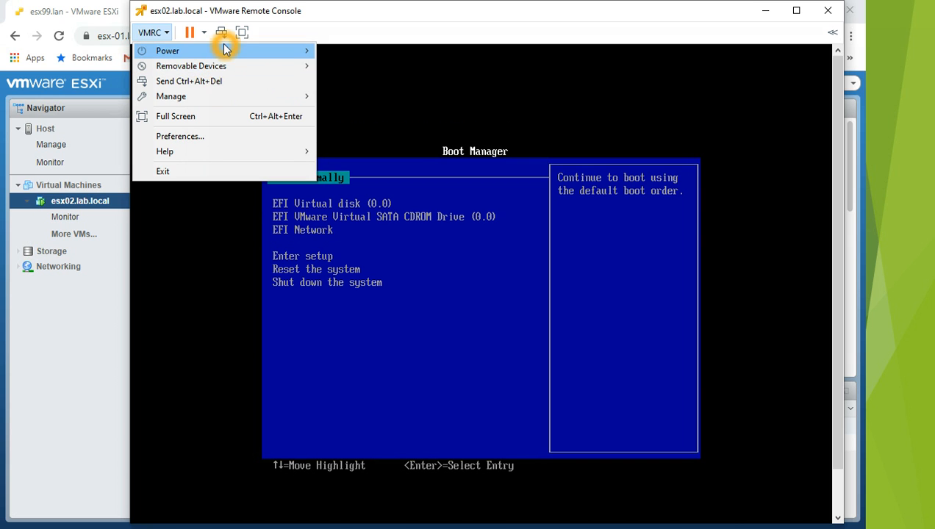
{"action": "mouse_move", "coordinate": [223, 66]}
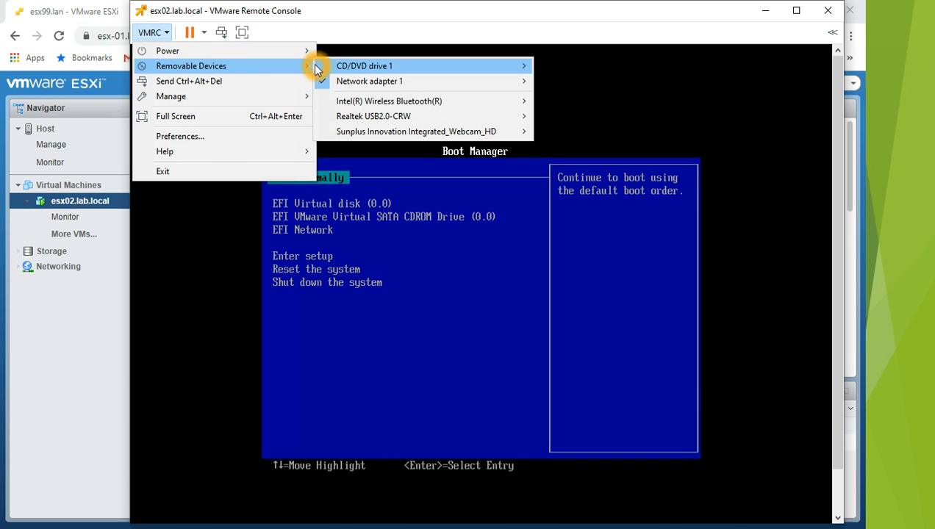
{"action": "left_click", "coordinate": [353, 64]}
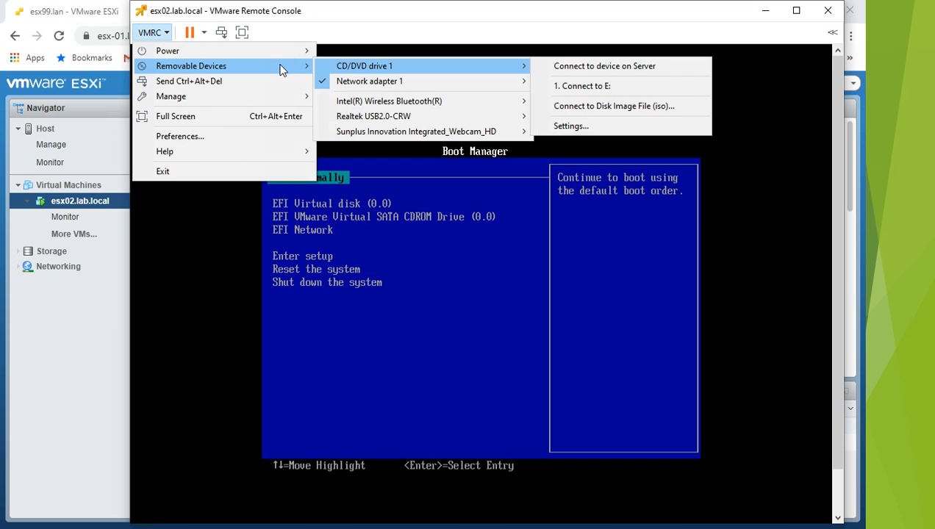
{"action": "left_click", "coordinate": [365, 67]}
{"action": "left_click", "coordinate": [394, 70]}
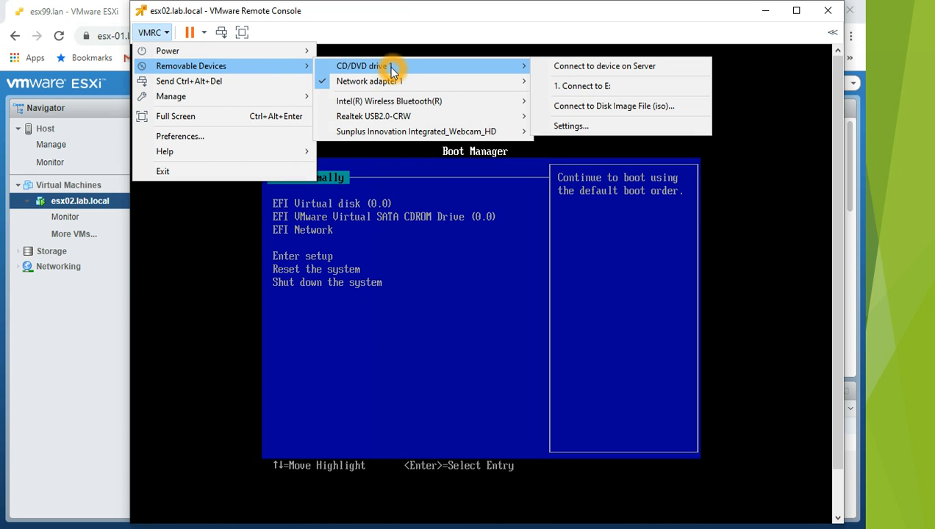
{"action": "left_click", "coordinate": [599, 109]}
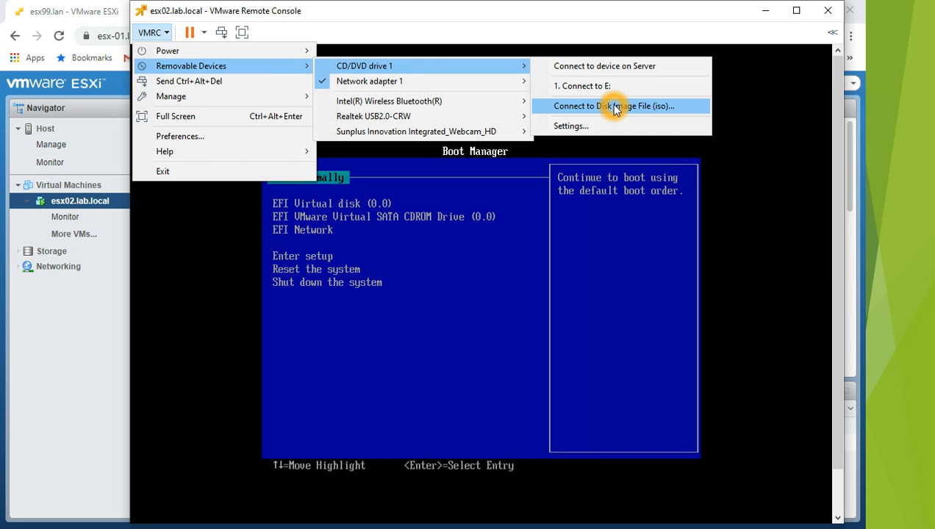
{"action": "left_click", "coordinate": [615, 107]}
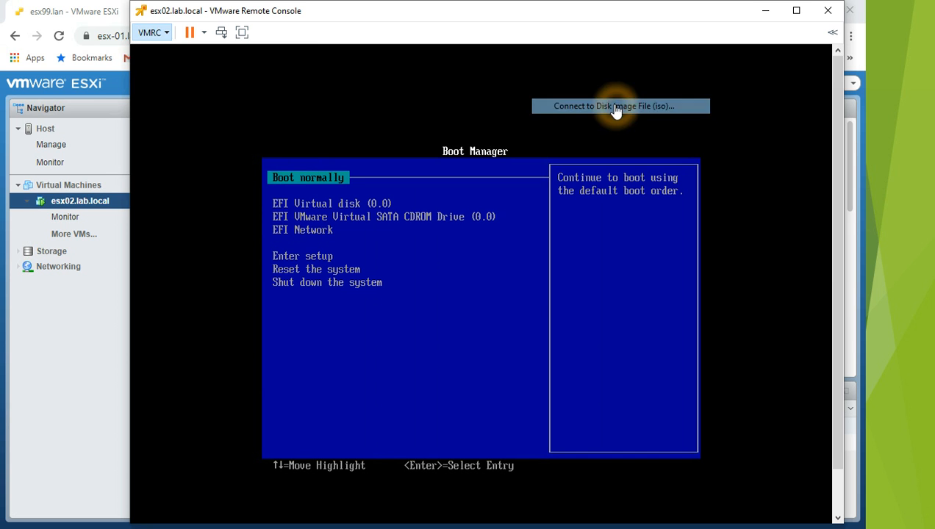
{"action": "left_click", "coordinate": [508, 290]}
{"action": "left_click", "coordinate": [469, 330]}
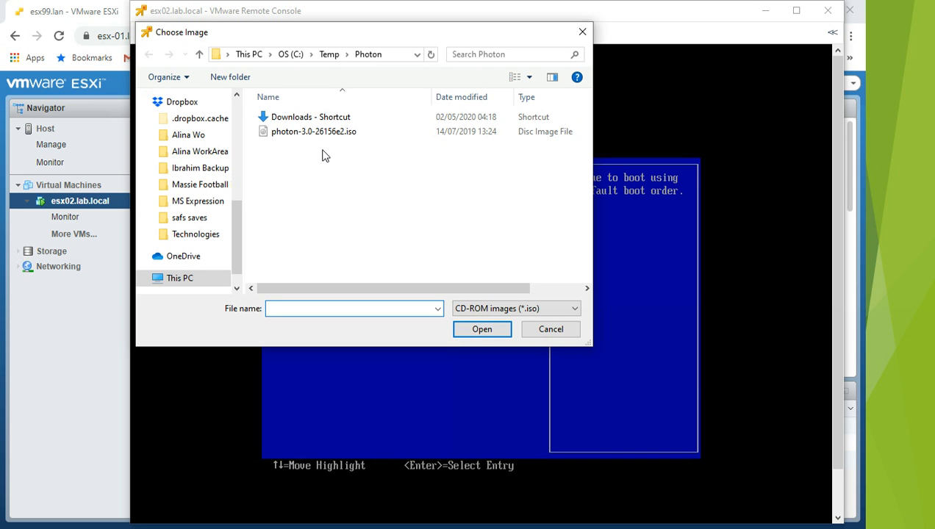
Browse from the Workarea folder through Software and VMware to the ESX 7 folder
{"action": "left_click_drag", "start_coordinate": [236, 220], "coordinate": [238, 123]}
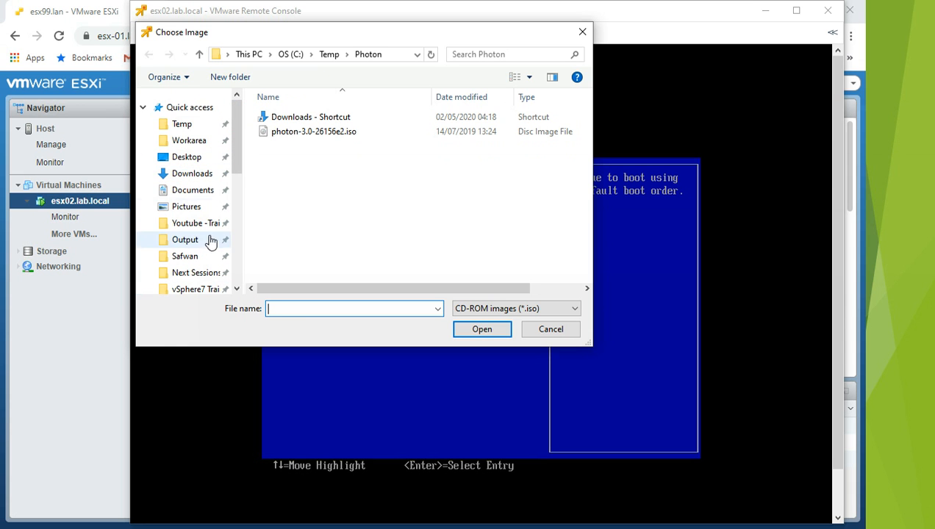
{"action": "left_click", "coordinate": [197, 142]}
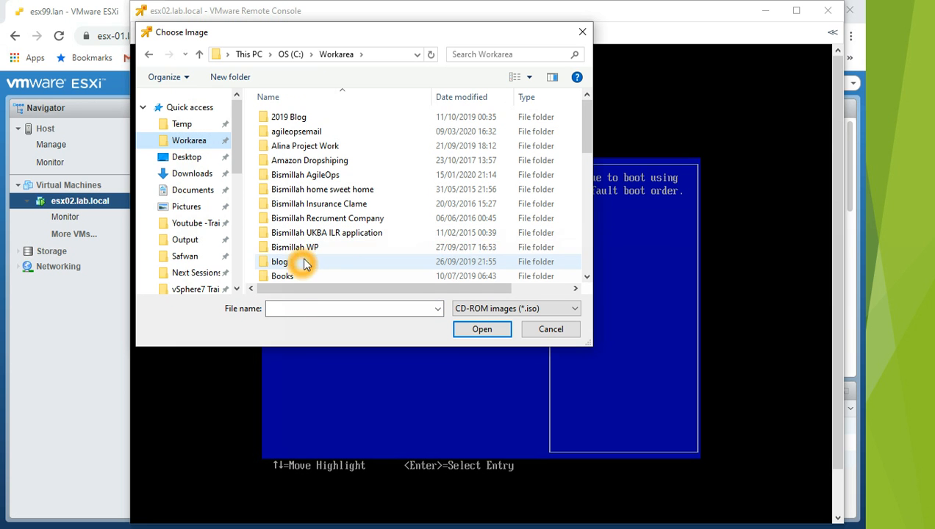
{"action": "left_click", "coordinate": [308, 252]}
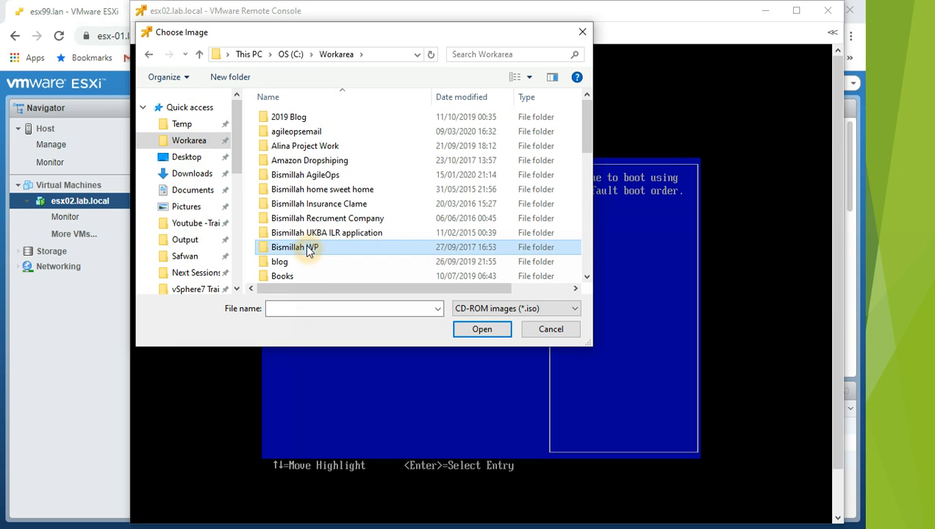
{"action": "type", "text": "vm"}
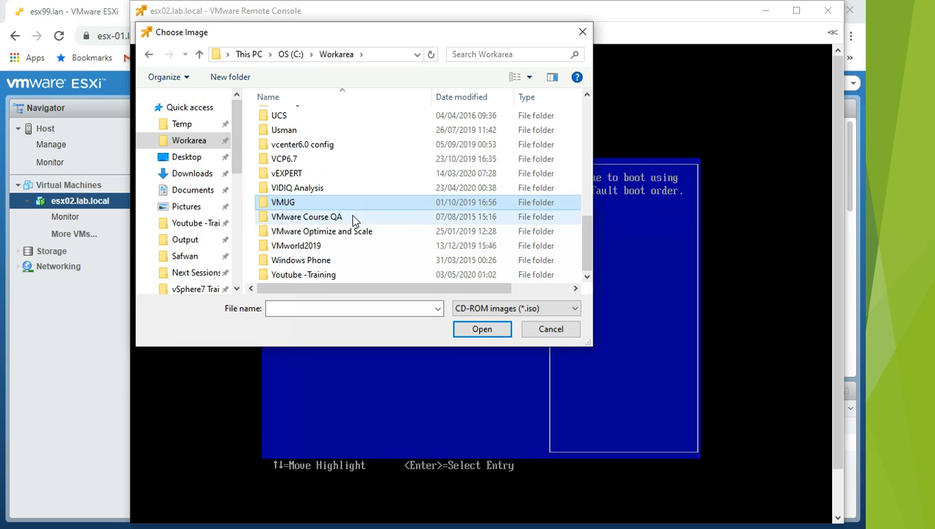
{"action": "scroll", "coordinate": [357, 217], "scroll_direction": "up", "scroll_amount": 1}
{"action": "left_click", "coordinate": [288, 127]}
{"action": "double_click", "coordinate": [288, 128]}
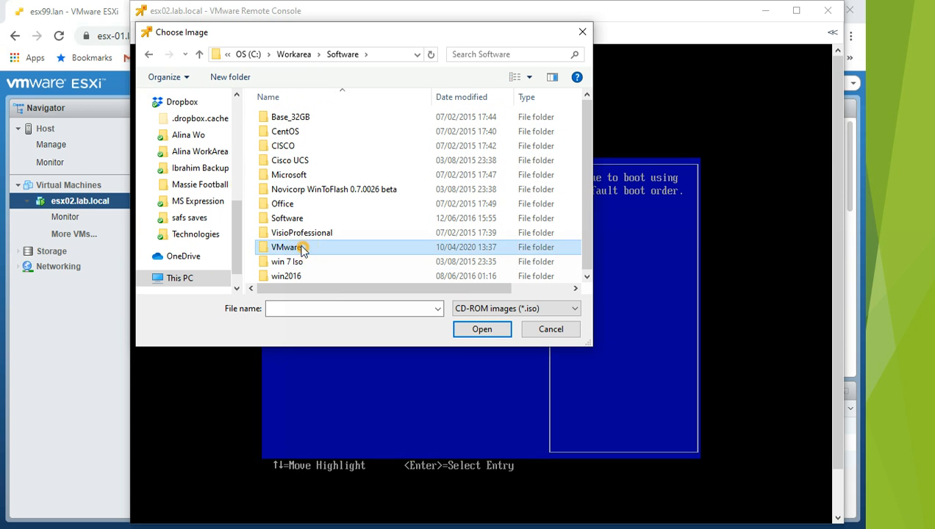
{"action": "double_click", "coordinate": [298, 248]}
{"action": "double_click", "coordinate": [284, 119]}
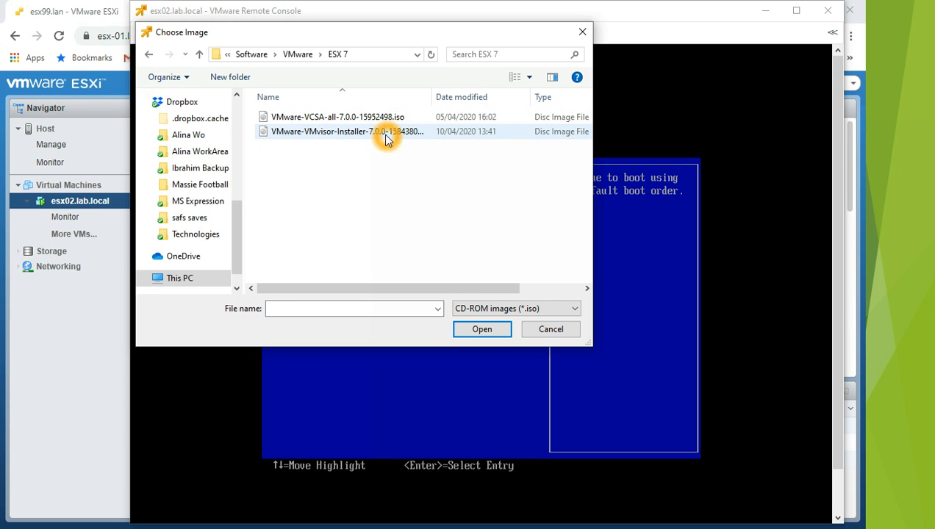
Check the details of the VMvisor installer image and attach VMware-VMvisor-Installer-7.0.0-15843807.x86_64.iso to the drive
{"action": "left_click_drag", "start_coordinate": [463, 294], "coordinate": [425, 295]}
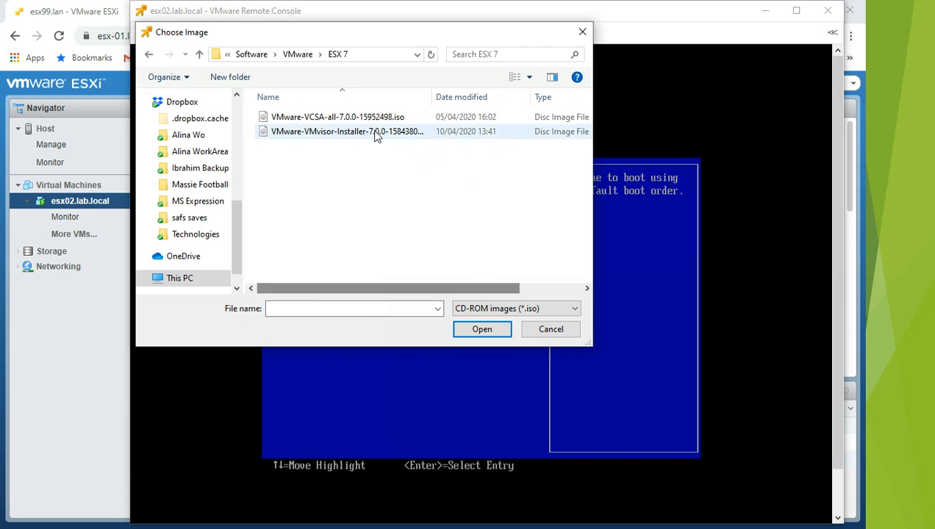
{"action": "left_click_drag", "start_coordinate": [403, 286], "coordinate": [560, 276]}
{"action": "left_click_drag", "start_coordinate": [527, 132], "coordinate": [550, 132]}
{"action": "left_click_drag", "start_coordinate": [403, 287], "coordinate": [302, 292]}
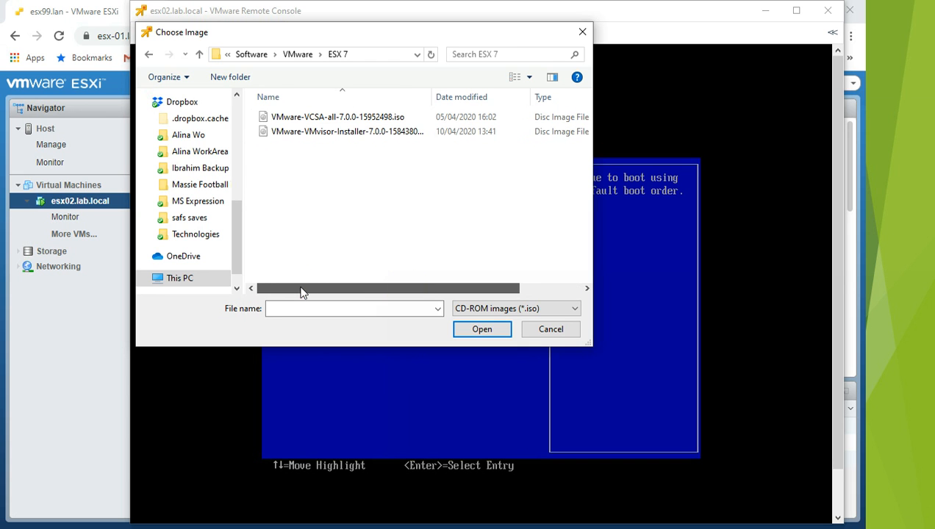
{"action": "left_click", "coordinate": [317, 135]}
{"action": "left_click", "coordinate": [319, 135]}
{"action": "left_click", "coordinate": [382, 136]}
{"action": "left_click", "coordinate": [369, 283]}
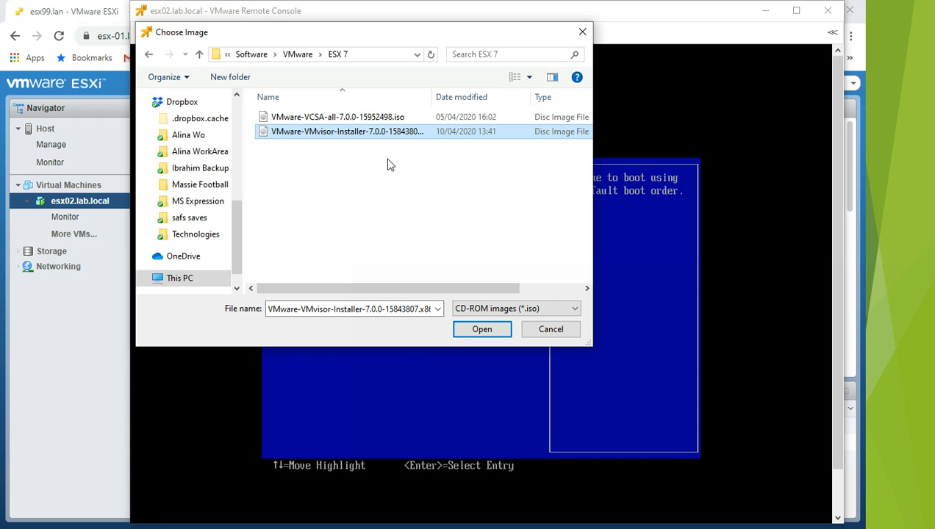
{"action": "left_click", "coordinate": [401, 142]}
{"action": "left_click_drag", "start_coordinate": [426, 287], "coordinate": [490, 288]}
{"action": "left_click", "coordinate": [542, 130]}
{"action": "left_click", "coordinate": [554, 138]}
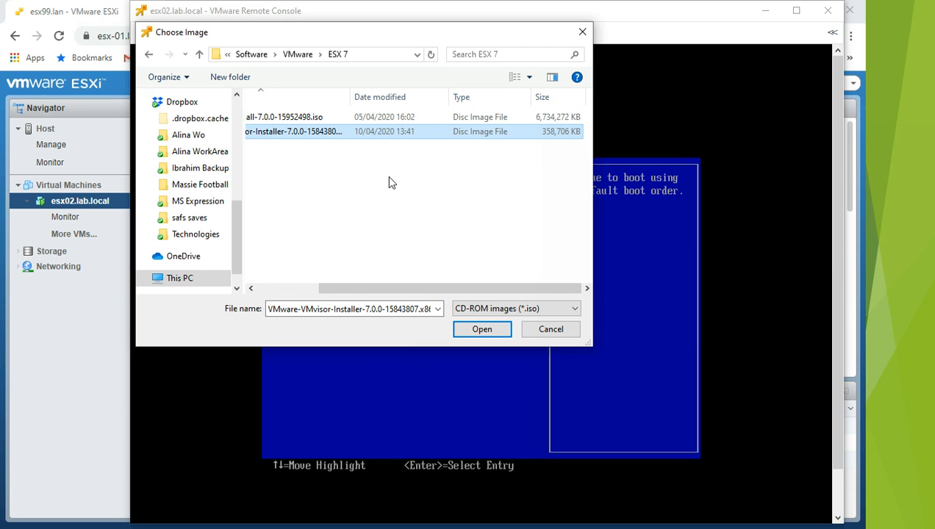
{"action": "left_click", "coordinate": [484, 332]}
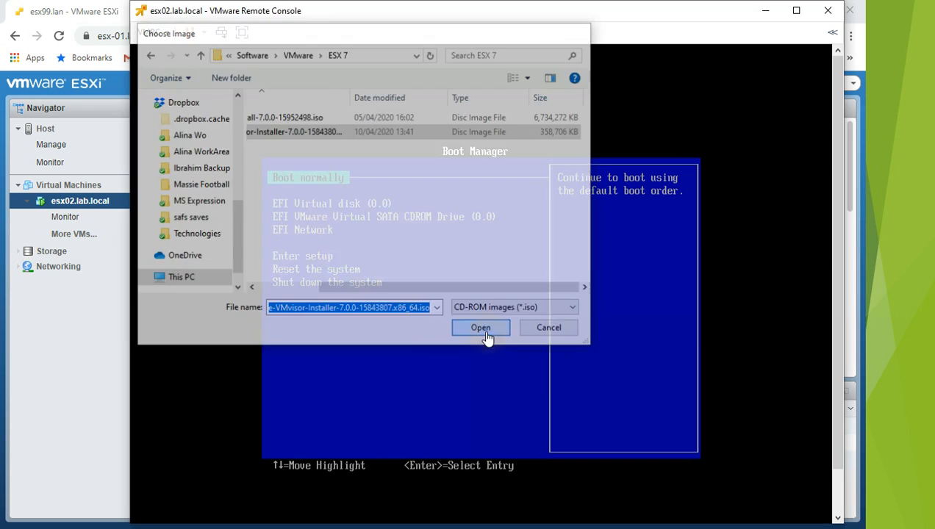
Give the virtual machine's console input focus and boot normally from the Boot Manager
{"action": "left_click", "coordinate": [342, 492]}
{"action": "left_click", "coordinate": [371, 492]}
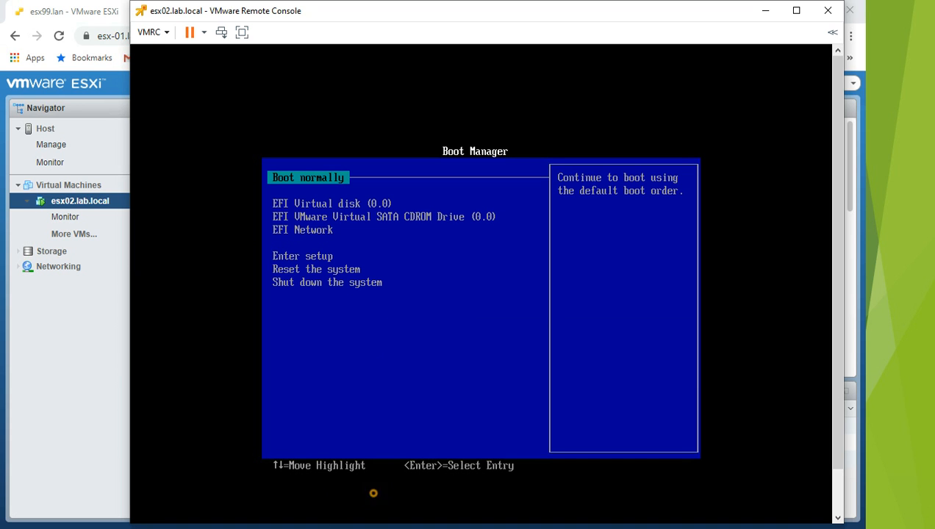
{"action": "left_click", "coordinate": [374, 494]}
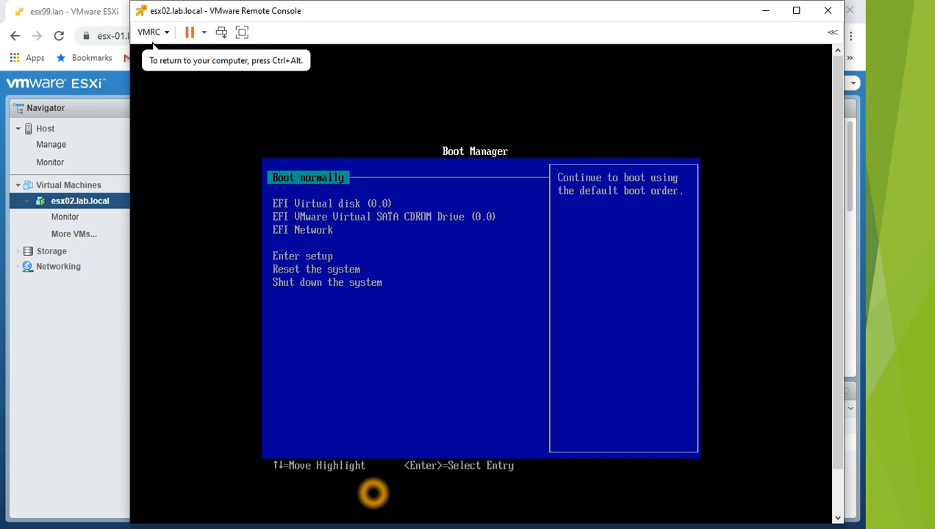
{"action": "key", "text": "Return"}
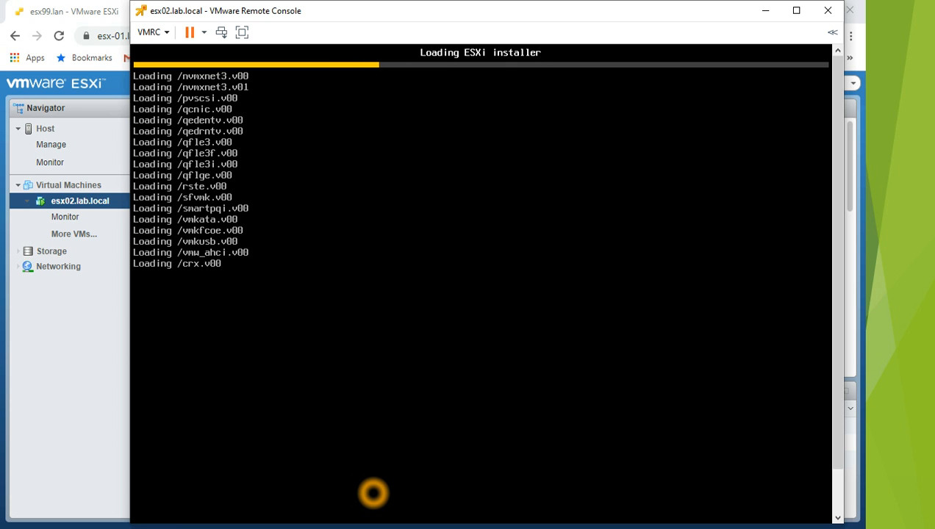
{"action": "left_click", "coordinate": [156, 66]}
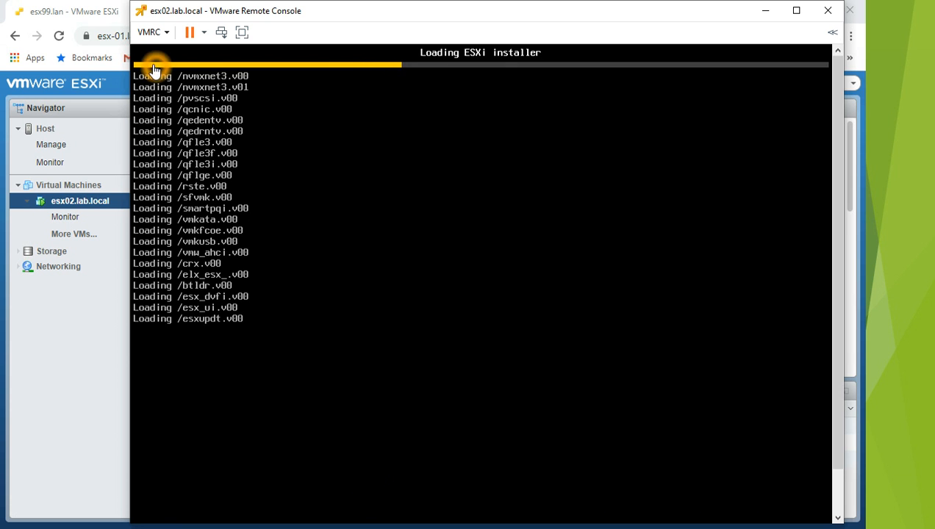
{"action": "left_click", "coordinate": [819, 510]}
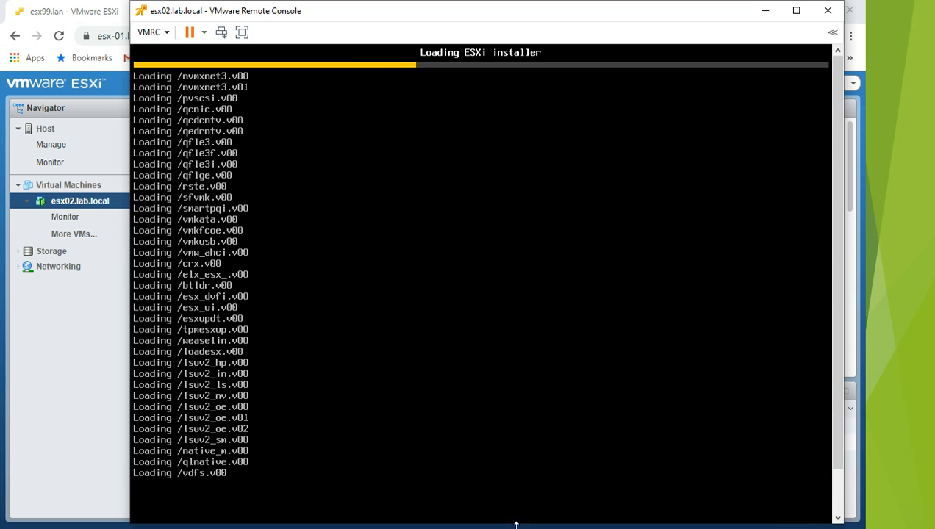
{"action": "left_click", "coordinate": [469, 283]}
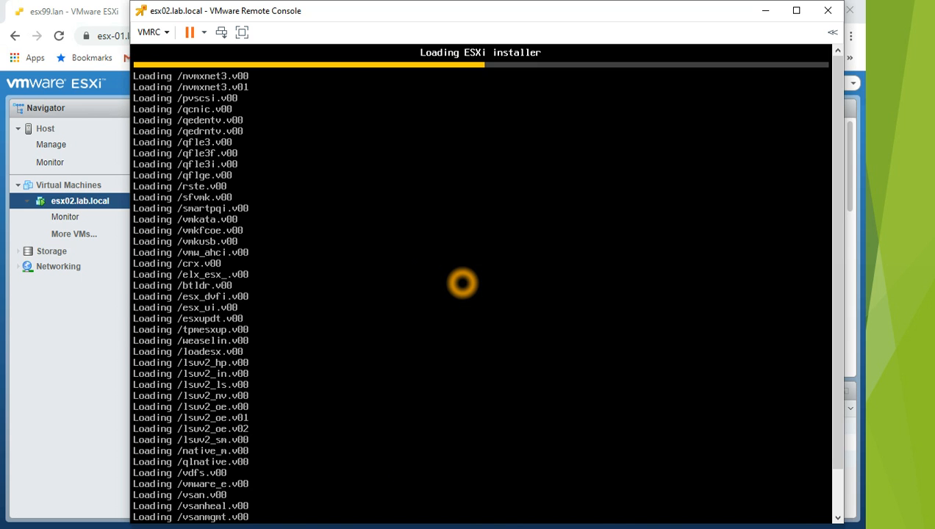
{"action": "key", "text": "ctrl+alt"}
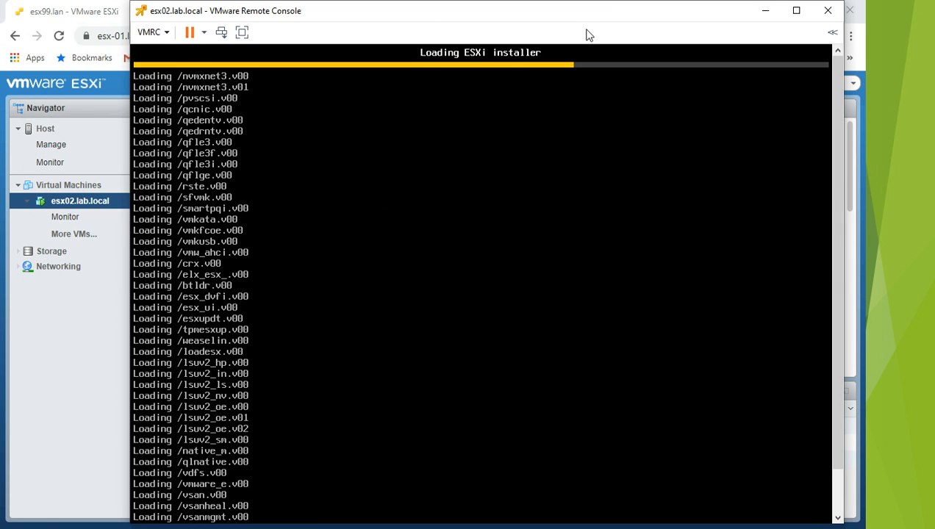
{"action": "left_click", "coordinate": [482, 228]}
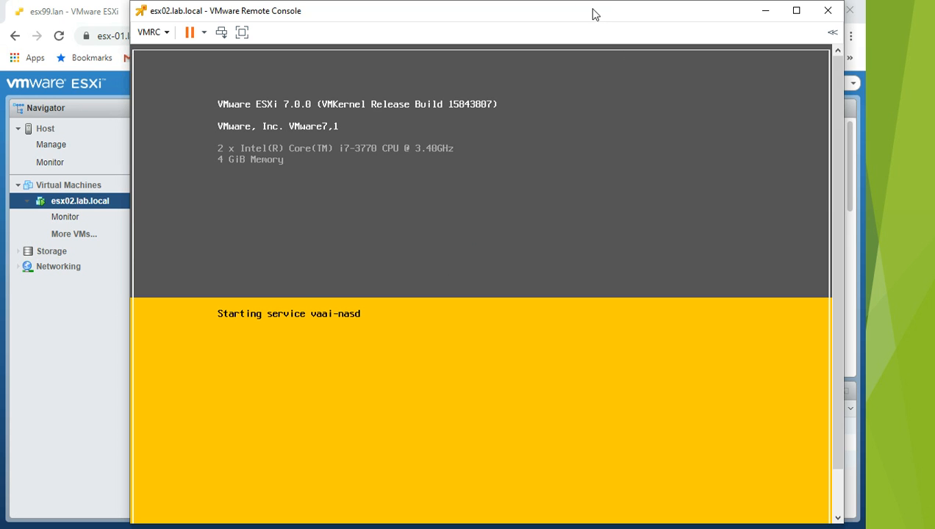
Maximize the remote console window of esx02.lab.local and return input focus to the virtual machine
{"action": "left_click_drag", "start_coordinate": [590, 11], "coordinate": [560, 0]}
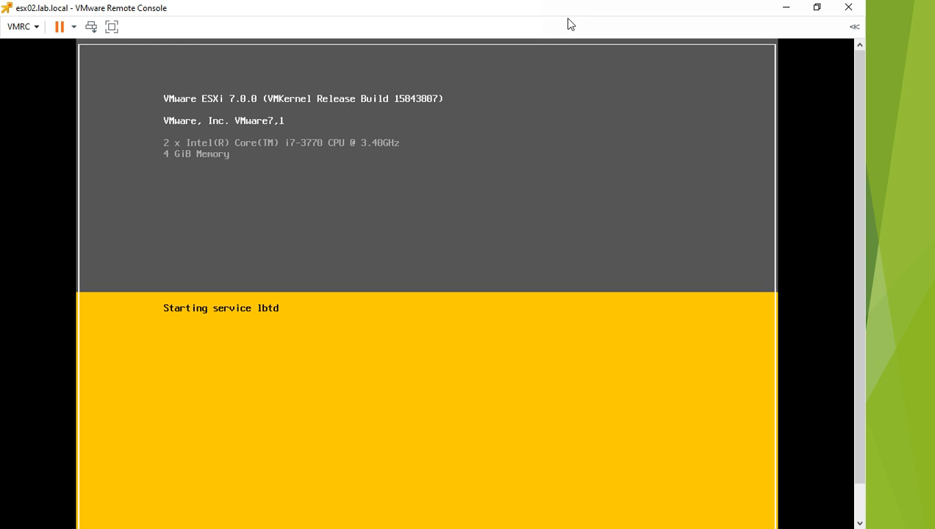
{"action": "left_click", "coordinate": [466, 350]}
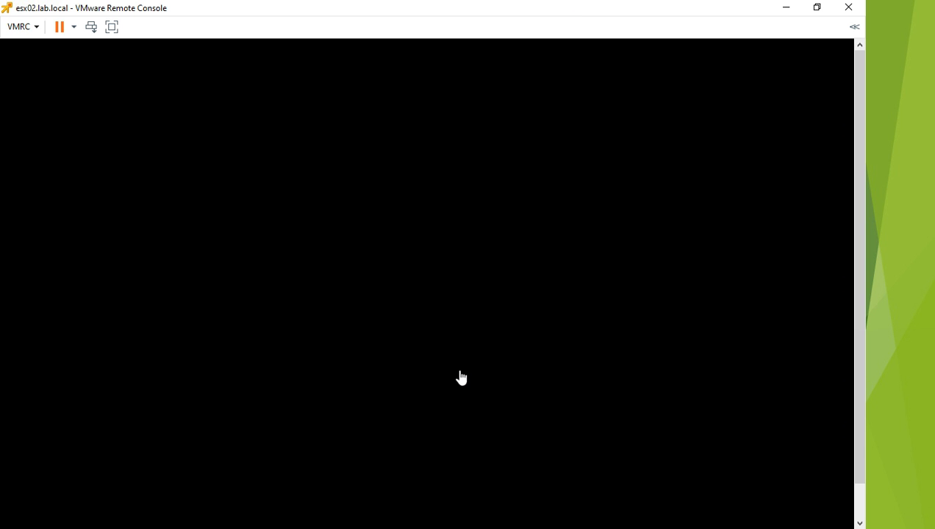
{"action": "left_click", "coordinate": [442, 369]}
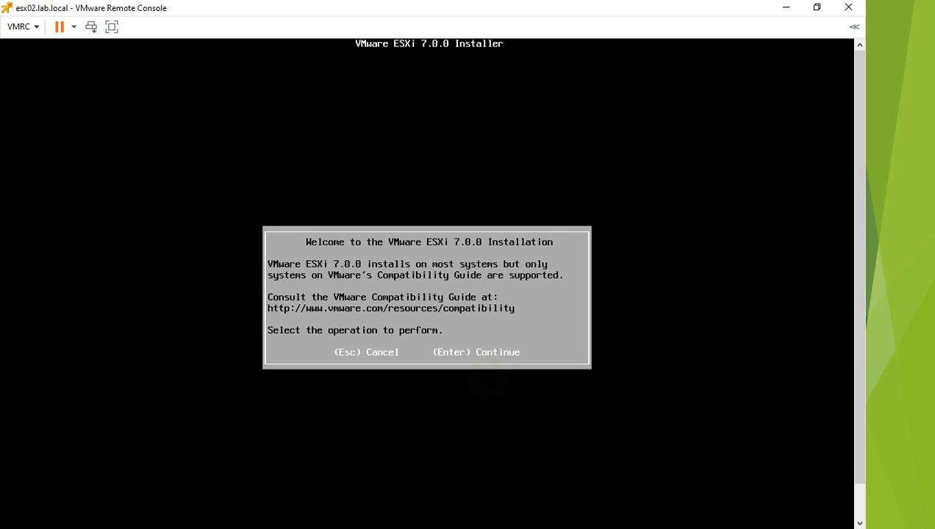
Continue past the VMware ESXi 7.0.0 installation welcome message and accept the End User License Agreement
{"action": "key", "text": "Return"}
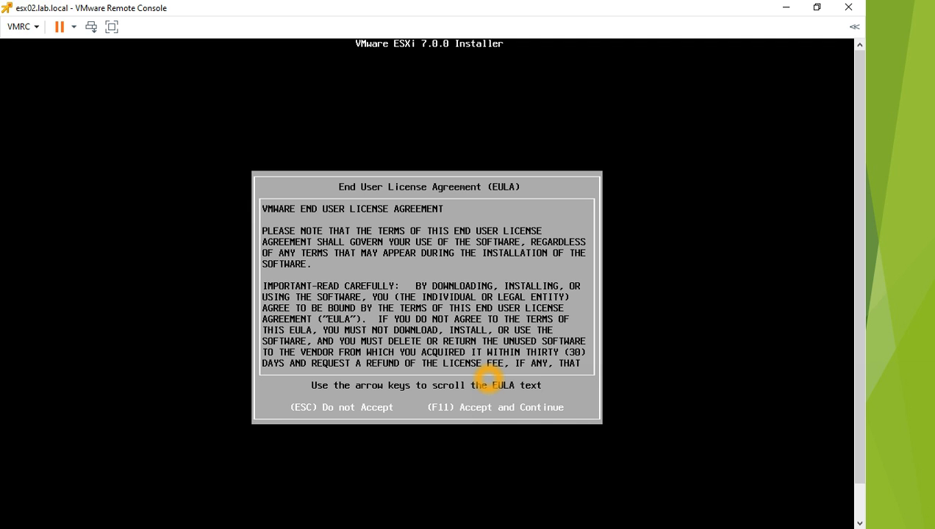
{"action": "key", "text": "F11"}
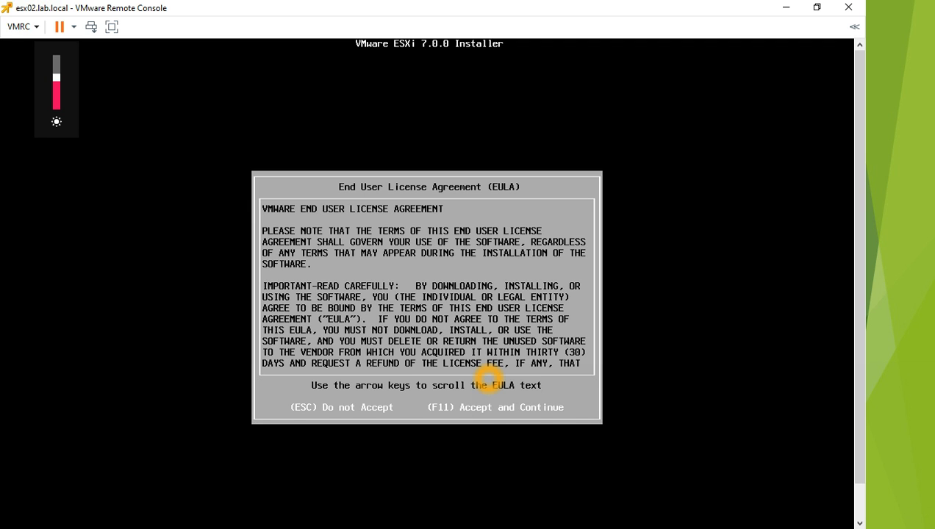
{"action": "key", "text": "F11"}
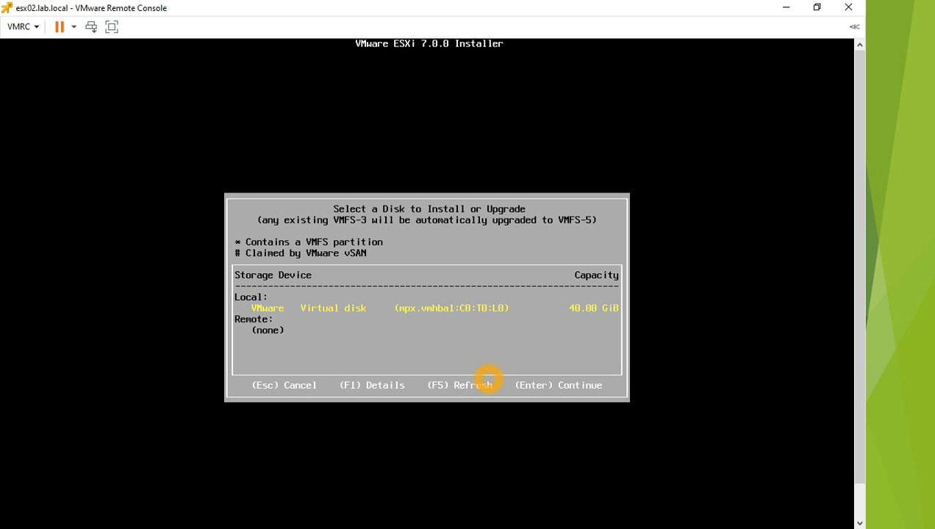
Choose the 40 GiB VMware virtual disk as the installation target and select the United Kingdom keyboard layout
{"action": "key", "text": "Return"}
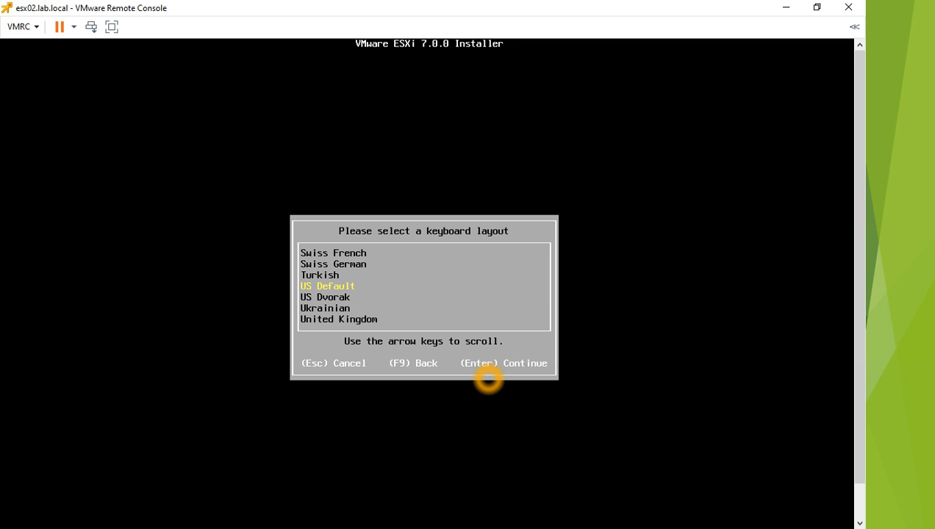
{"action": "key", "text": "Down"}
{"action": "key", "text": "Down"}
{"action": "key", "text": "Down"}
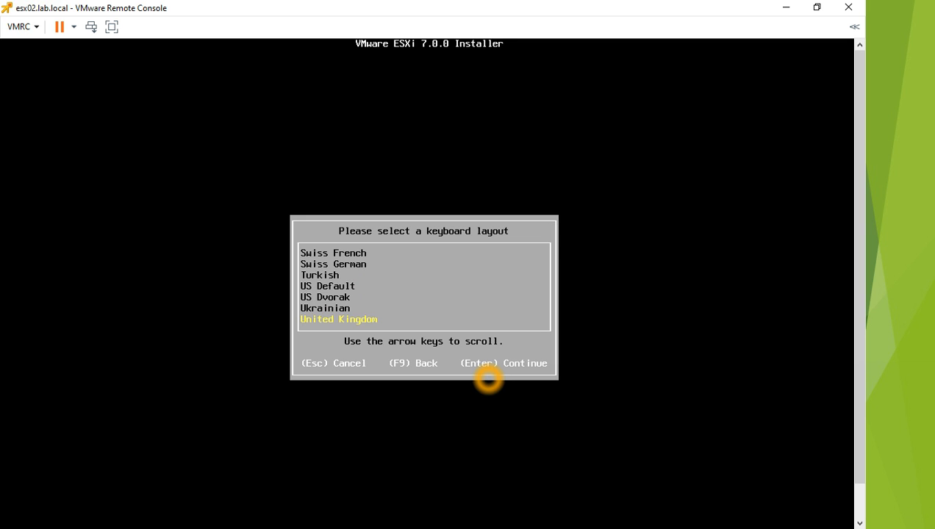
{"action": "key", "text": "Return"}
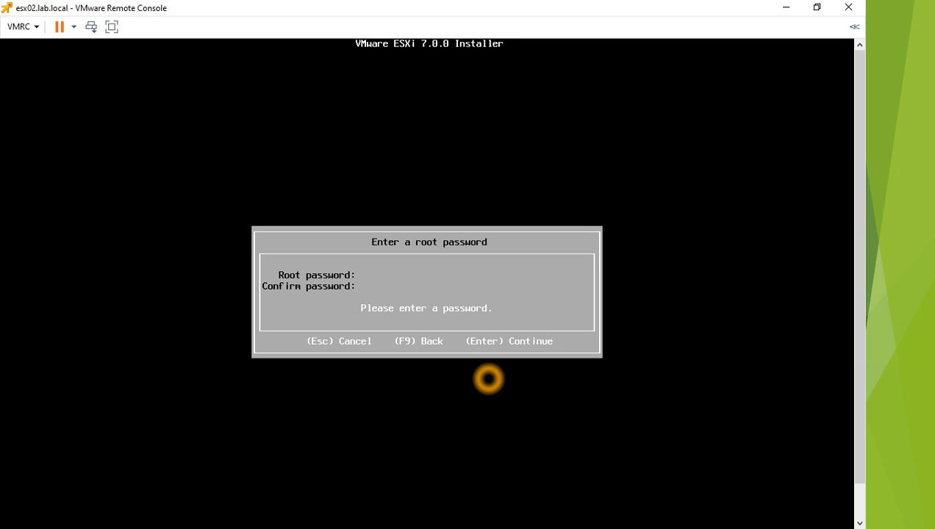
{"action": "type", "text": "**"}
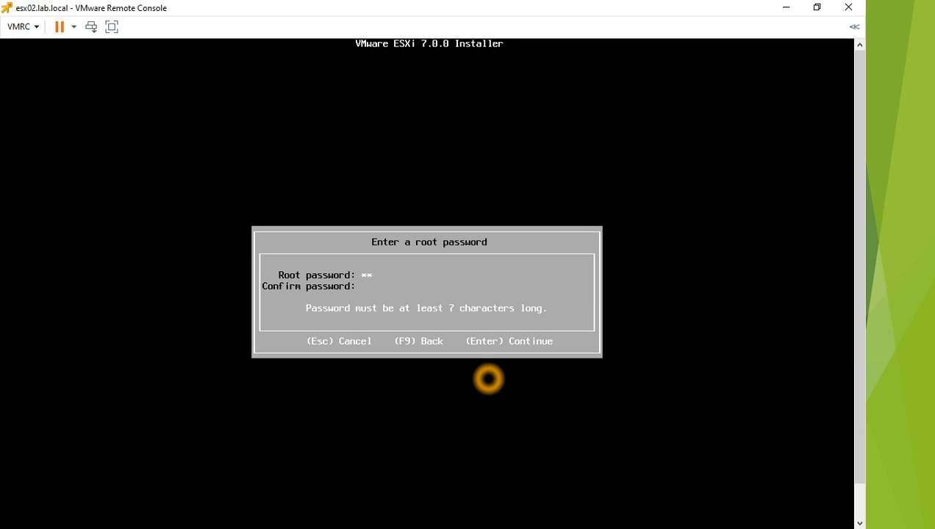
{"action": "type", "text": "***"}
{"action": "key", "text": "BackSpace"}
{"action": "key", "text": "BackSpace"}
{"action": "key", "text": "BackSpace"}
{"action": "key", "text": "BackSpace"}
{"action": "key", "text": "BackSpace"}
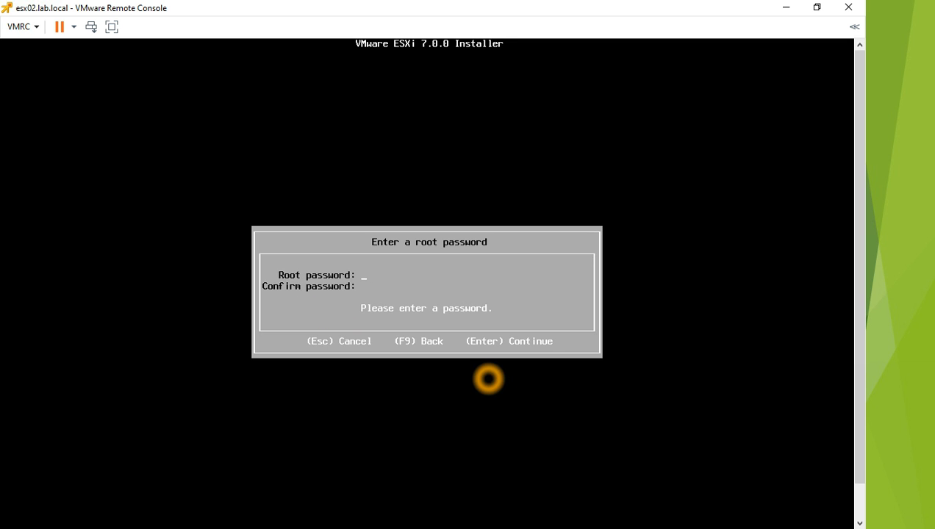
{"action": "type", "text": "****"}
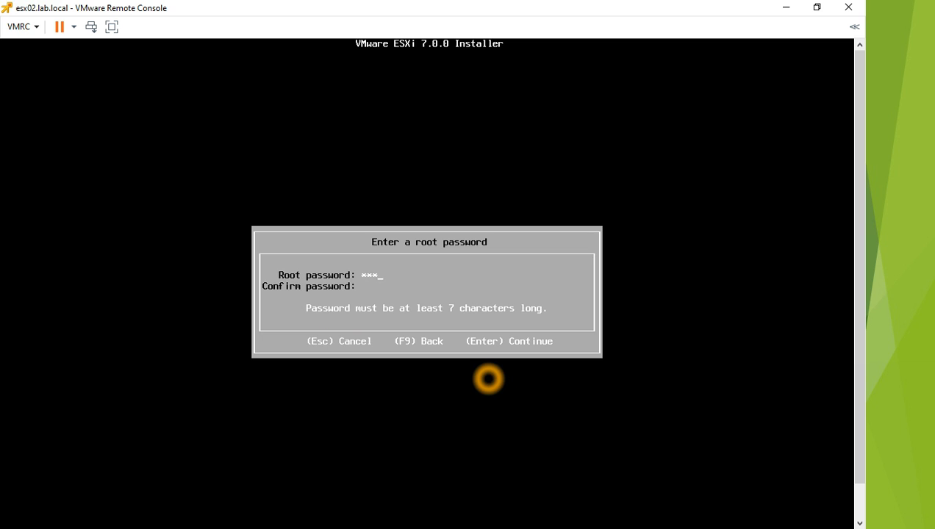
{"action": "key", "text": "BackSpace"}
{"action": "key", "text": "BackSpace"}
{"action": "key", "text": "BackSpace"}
{"action": "key", "text": "BackSpace"}
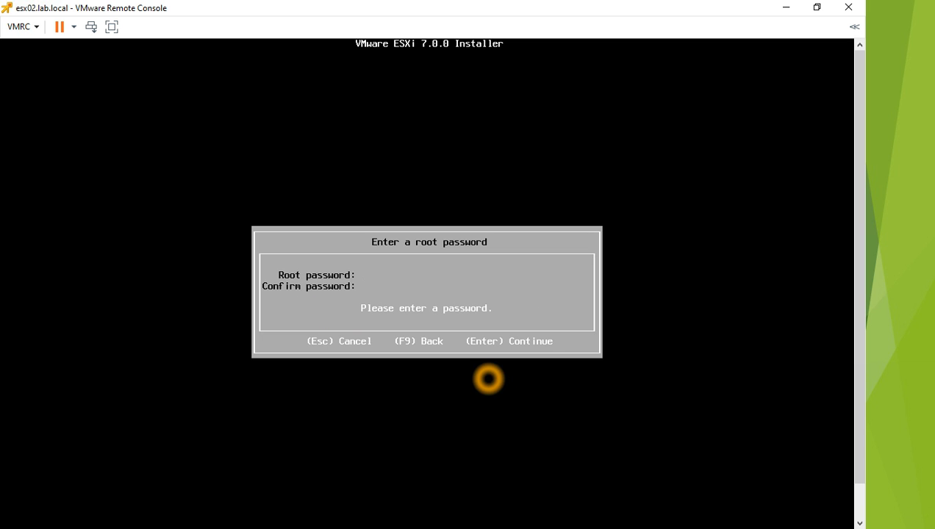
{"action": "type", "text": "********"}
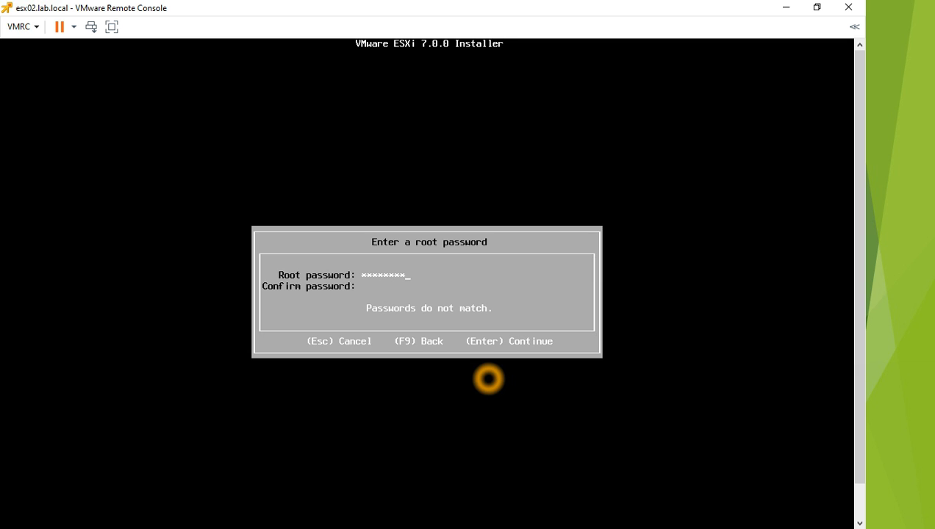
{"action": "type", "text": "*"}
{"action": "key", "text": "BackSpace"}
{"action": "key", "text": "BackSpace"}
{"action": "key", "text": "BackSpace"}
{"action": "key", "text": "BackSpace"}
{"action": "key", "text": "BackSpace"}
{"action": "key", "text": "BackSpace"}
{"action": "key", "text": "BackSpace"}
{"action": "key", "text": "BackSpace"}
{"action": "key", "text": "BackSpace"}
{"action": "key", "text": "BackSpace"}
{"action": "key", "text": "BackSpace"}
{"action": "key", "text": "BackSpace"}
{"action": "key", "text": "BackSpace"}
{"action": "key", "text": "BackSpace"}
{"action": "key", "text": "BackSpace"}
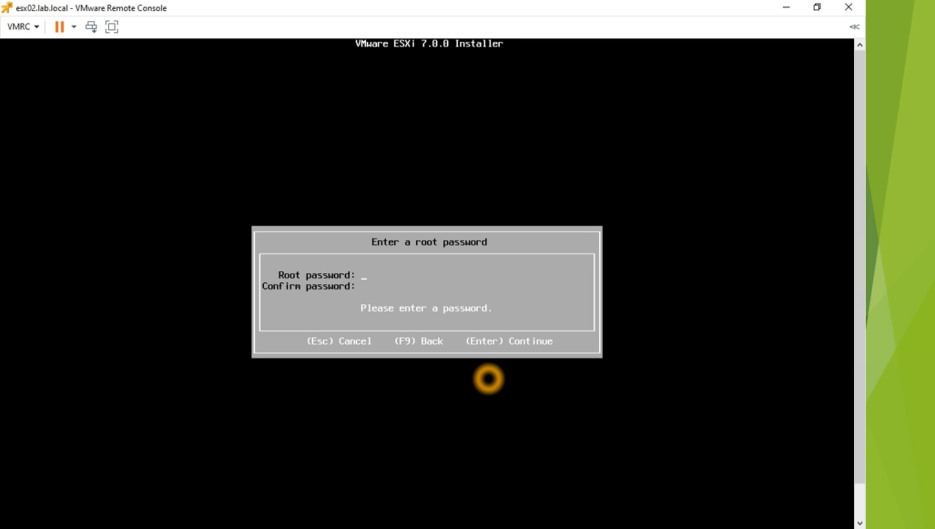
Enter the root password, repeat it in the confirmation field and continue the installation
{"action": "type", "text": "******"}
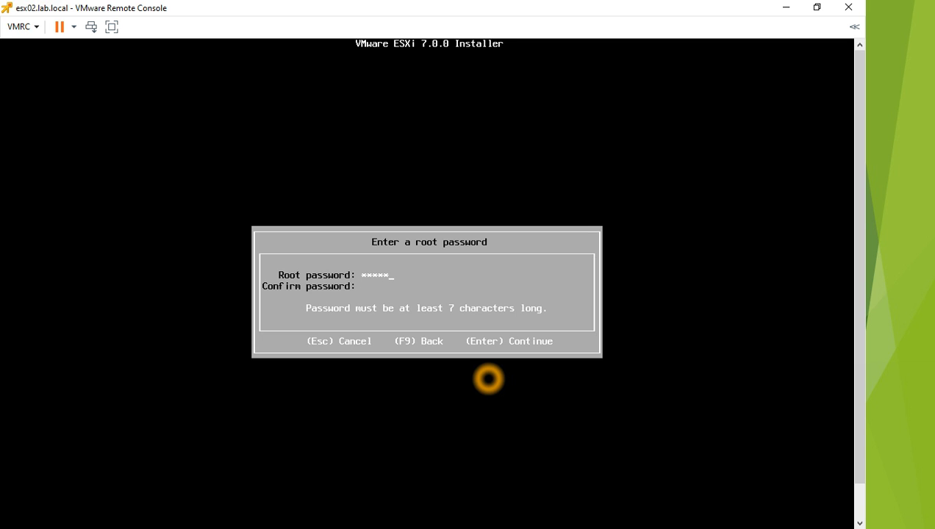
{"action": "type", "text": "***"}
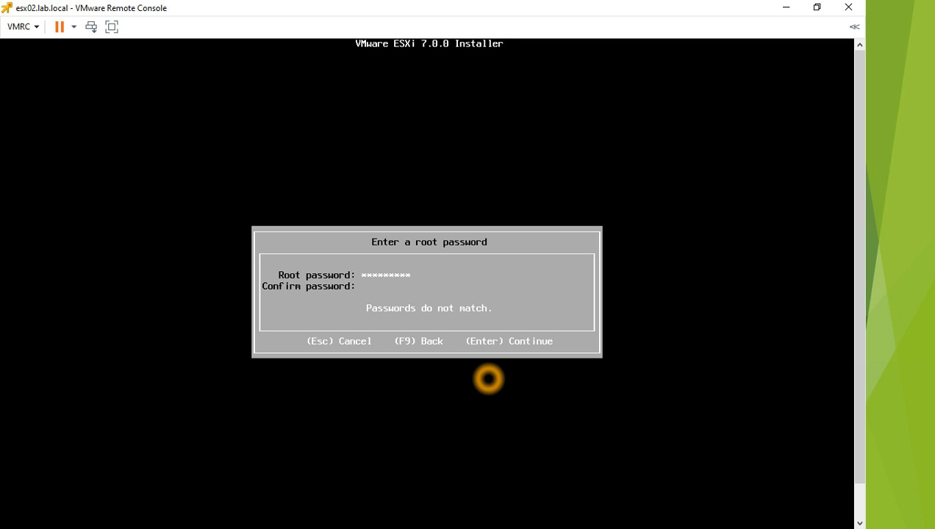
{"action": "type", "text": "*"}
{"action": "type", "text": "*"}
{"action": "key", "text": "Return"}
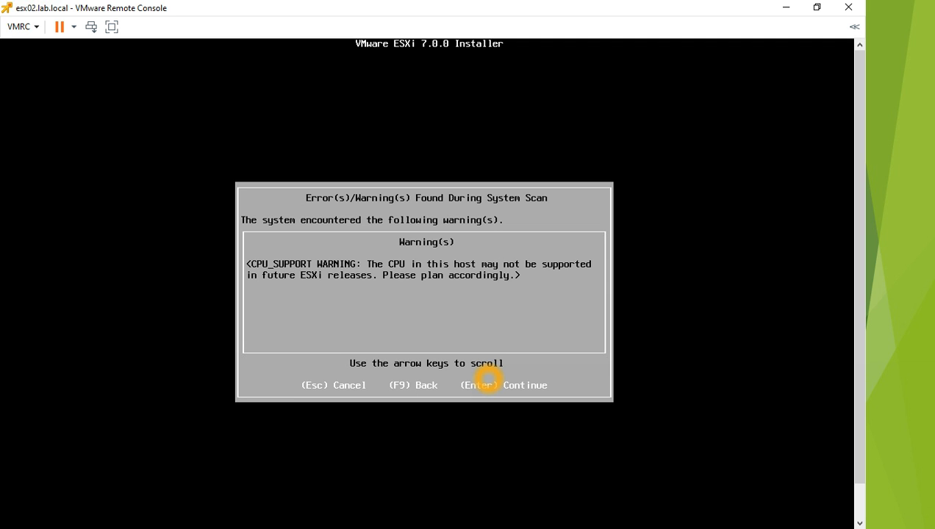
Continue past the system scan warning, install ESXi 7.0.0 on mpx.vmhba1:C0:T0:L0 and reboot the server once it completes
{"action": "key", "text": "Return"}
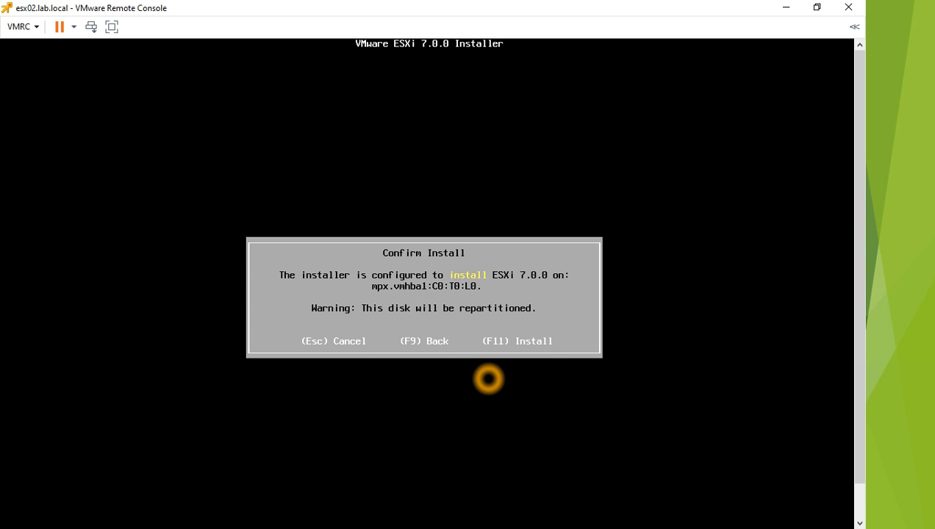
{"action": "key", "text": "F11"}
{"action": "key", "text": "F11"}
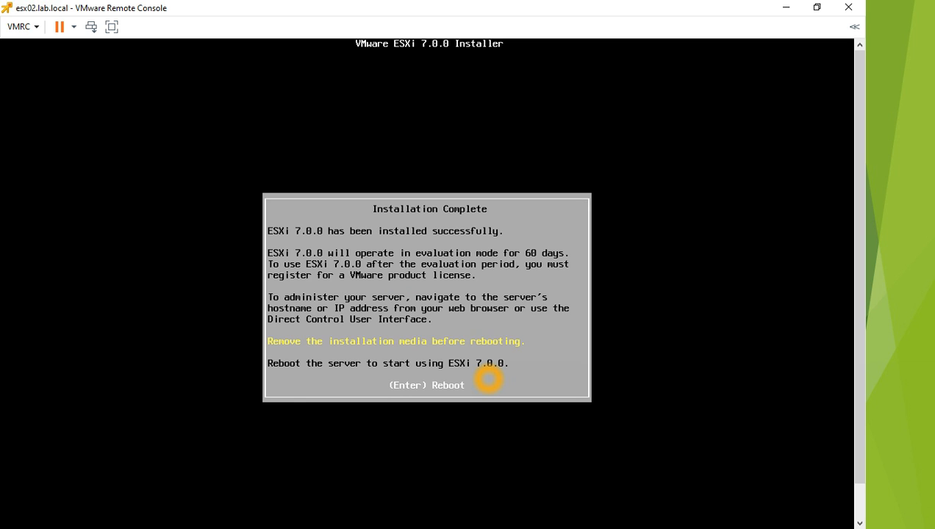
{"action": "key", "text": "Return"}
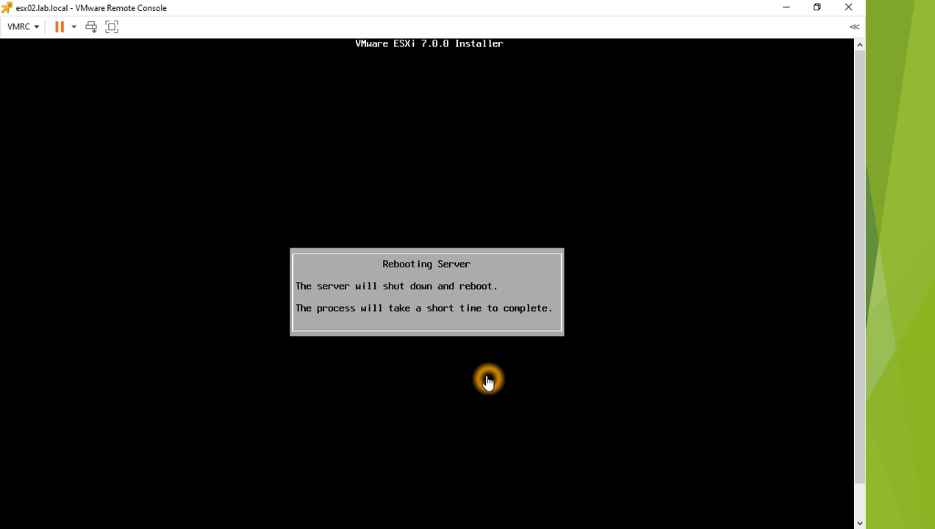
Disconnect the VMware-VMvisor-Installer-7.0.0-15843807.x86_64.iso image from CD/DVD drive 1 of the virtual machine
{"action": "left_click", "coordinate": [19, 30]}
{"action": "left_click", "coordinate": [40, 60]}
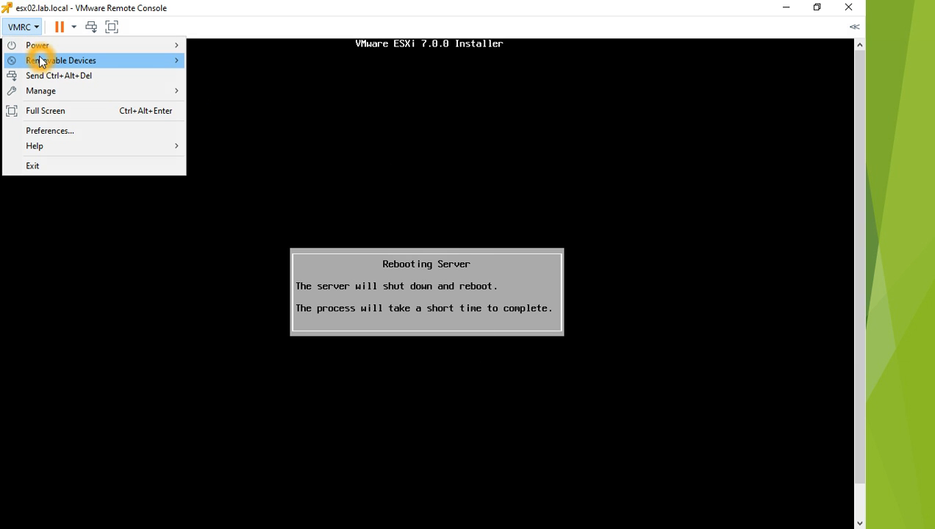
{"action": "left_click", "coordinate": [272, 66]}
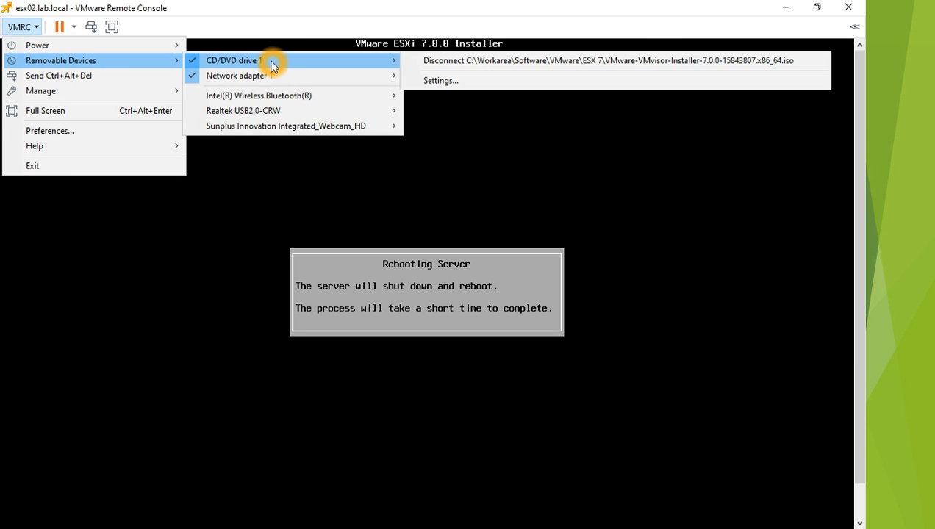
{"action": "left_click", "coordinate": [439, 62]}
{"action": "left_click", "coordinate": [388, 97]}
{"action": "left_click", "coordinate": [336, 152]}
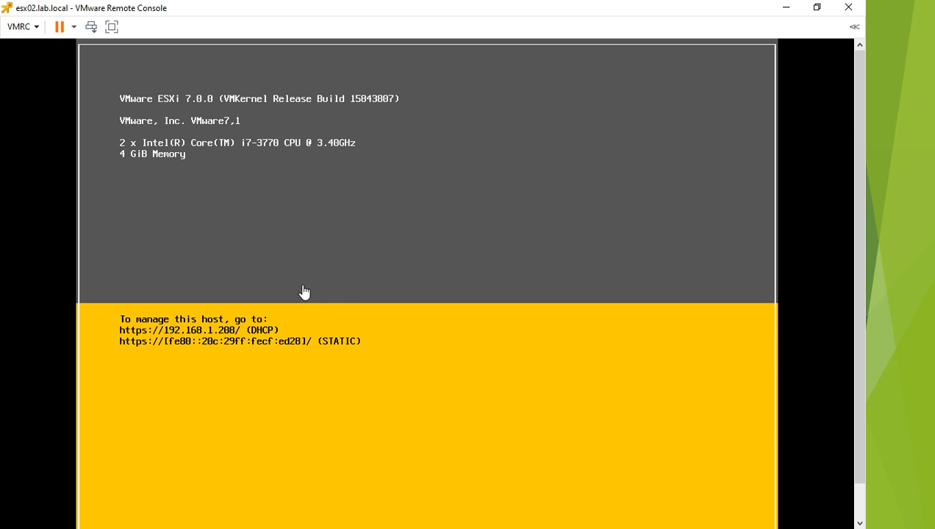
Examine the management addresses shown on the ESXi host's console screen
{"action": "left_click", "coordinate": [328, 277]}
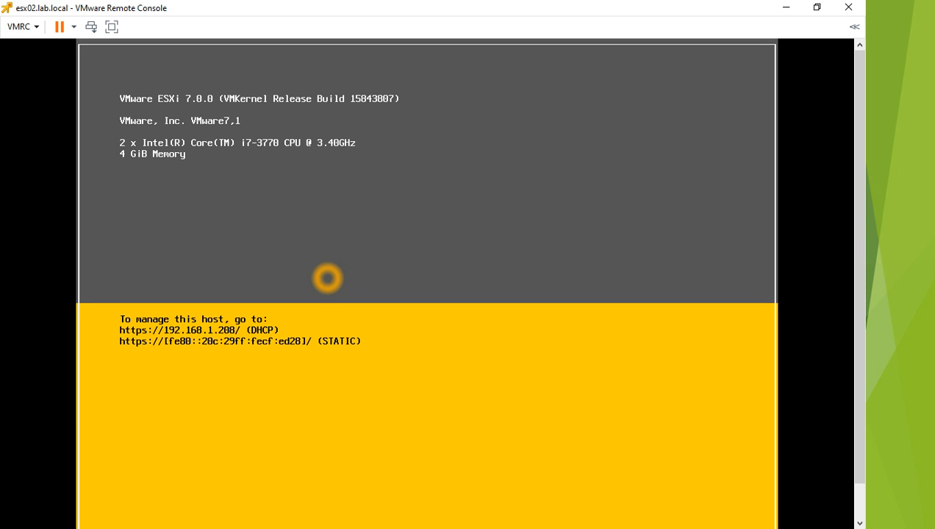
{"action": "left_click", "coordinate": [250, 332]}
{"action": "left_click", "coordinate": [266, 329]}
{"action": "left_click", "coordinate": [293, 332]}
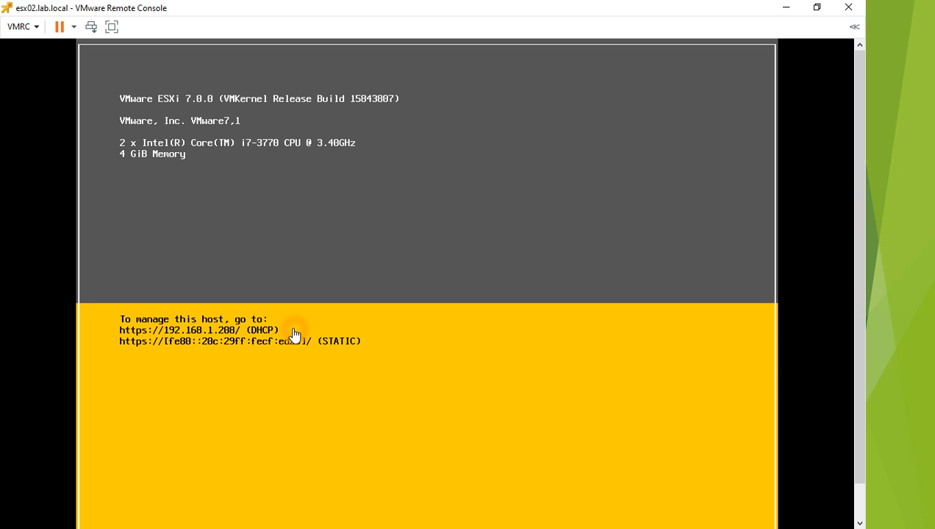
{"action": "left_click", "coordinate": [484, 311]}
{"action": "left_click", "coordinate": [423, 323]}
{"action": "left_click", "coordinate": [390, 316]}
{"action": "left_click", "coordinate": [366, 327]}
Log in to the ESXi system customization as root by entering the account password
{"action": "key", "text": "F2"}
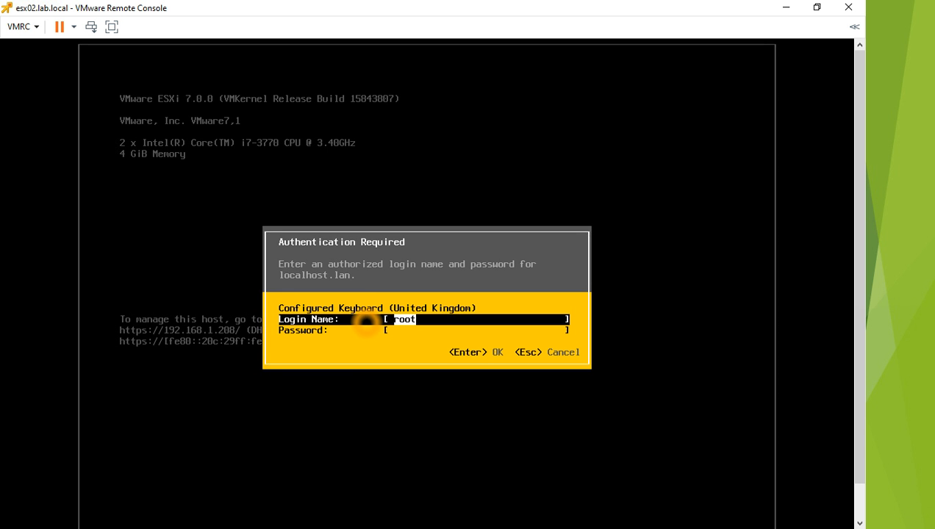
{"action": "key", "text": "Tab"}
{"action": "type", "text": "****"}
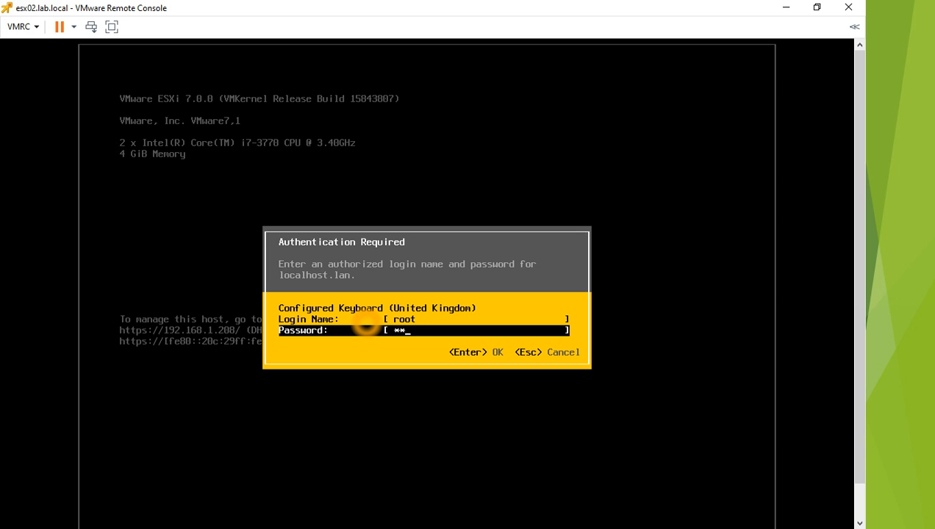
{"action": "type", "text": "******"}
{"action": "key", "text": "Return"}
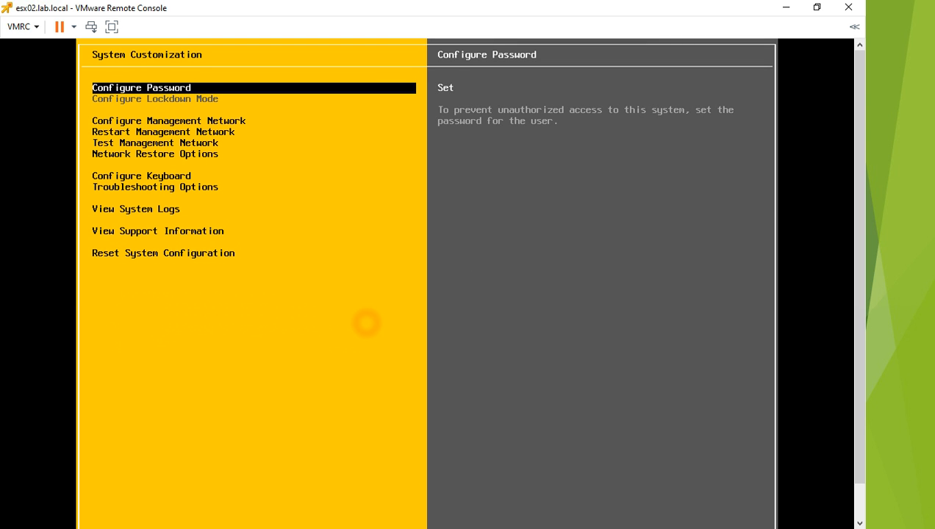
Open the IPv4 configuration of the management network and select the static IPv4 address and network configuration option
{"action": "key", "text": "Down"}
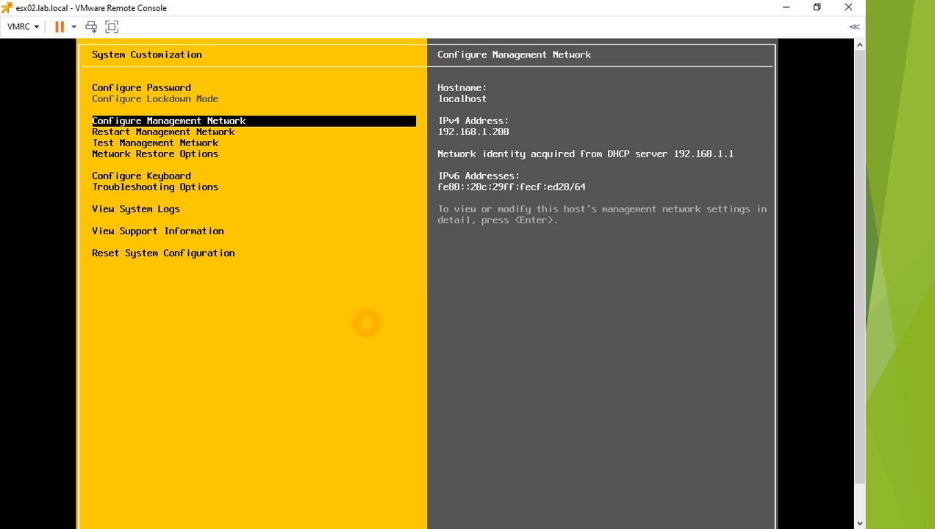
{"action": "key", "text": "Return"}
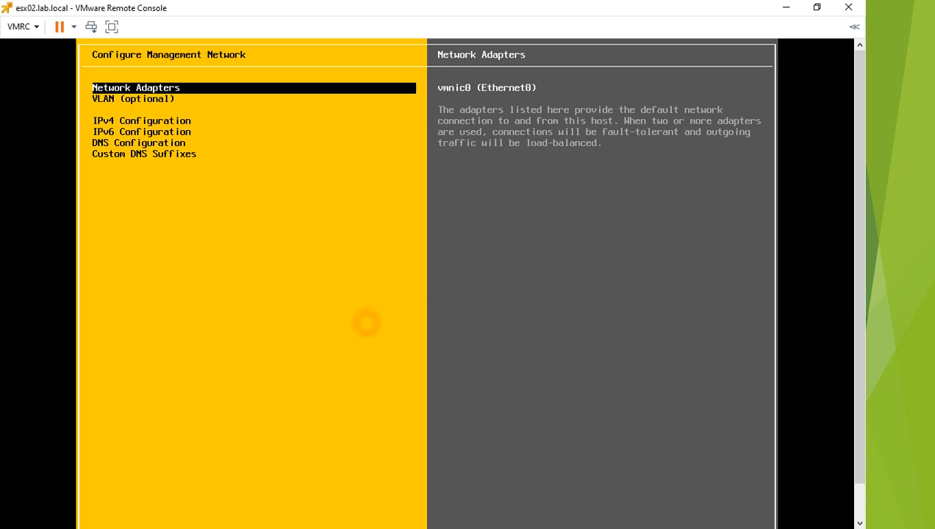
{"action": "key", "text": "Down"}
{"action": "key", "text": "Down"}
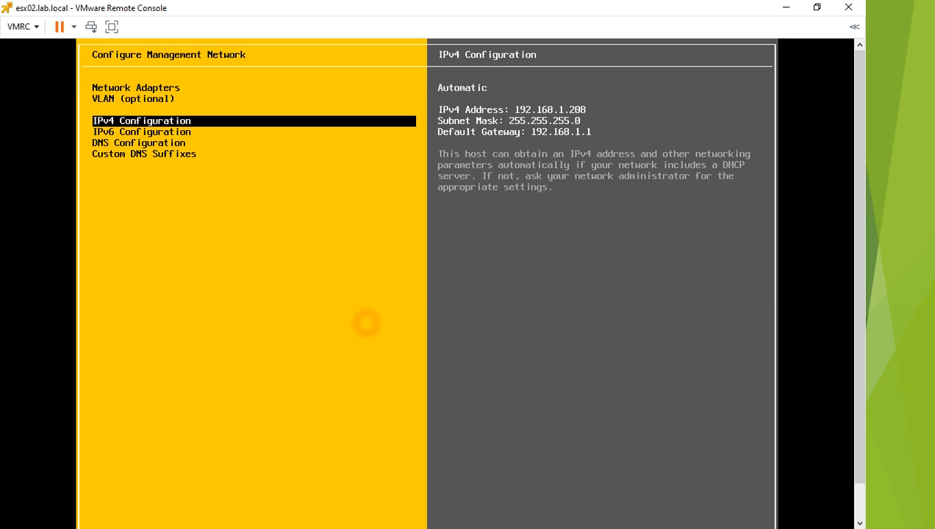
{"action": "key", "text": "Return"}
{"action": "key", "text": "Down"}
{"action": "key", "text": "Down"}
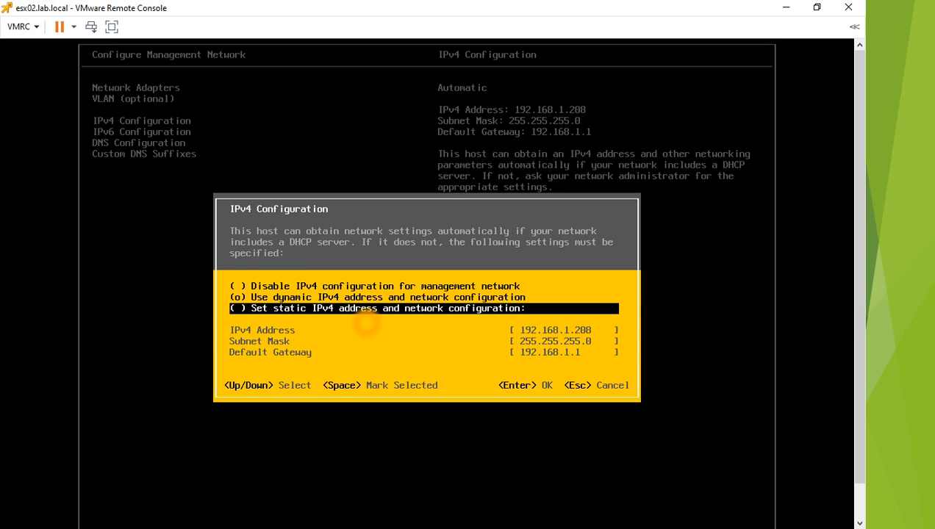
{"action": "key", "text": "space"}
{"action": "key", "text": "Down"}
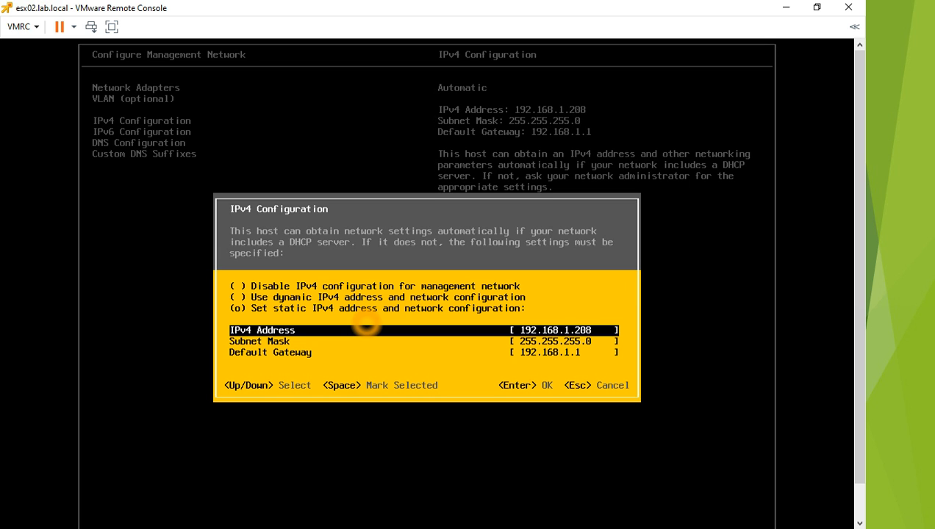
Set the management network's static IPv4 address to 192.168.1.91
{"action": "key", "text": "BackSpace"}
{"action": "key", "text": "BackSpace"}
{"action": "key", "text": "BackSpace"}
{"action": "type", "text": "9"}
{"action": "type", "text": "1"}
Open a Windows Command Prompt, ping 192.168.1.91 to check whether the address is in use, and stop the ping
{"action": "key", "text": "super+r"}
{"action": "type", "text": "cmd"}
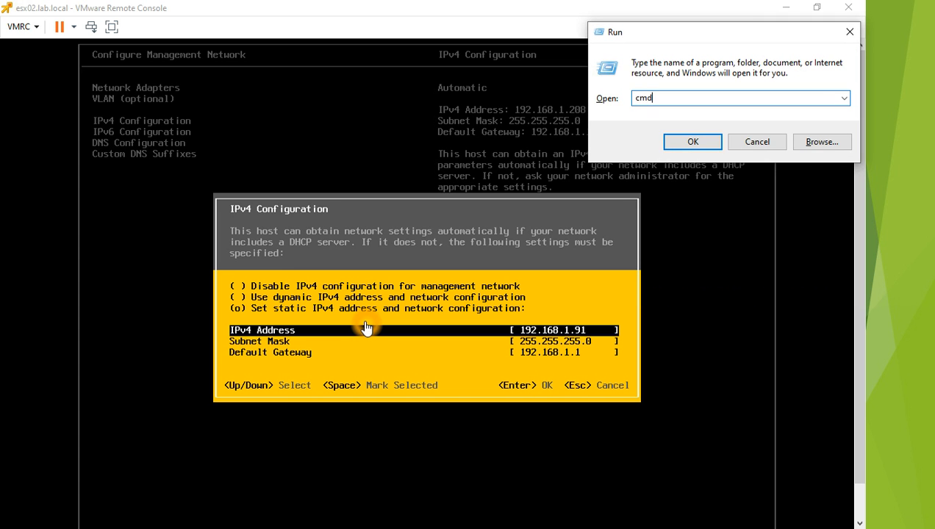
{"action": "key", "text": "Return"}
{"action": "left_click", "coordinate": [366, 325]}
{"action": "type", "text": "ping "}
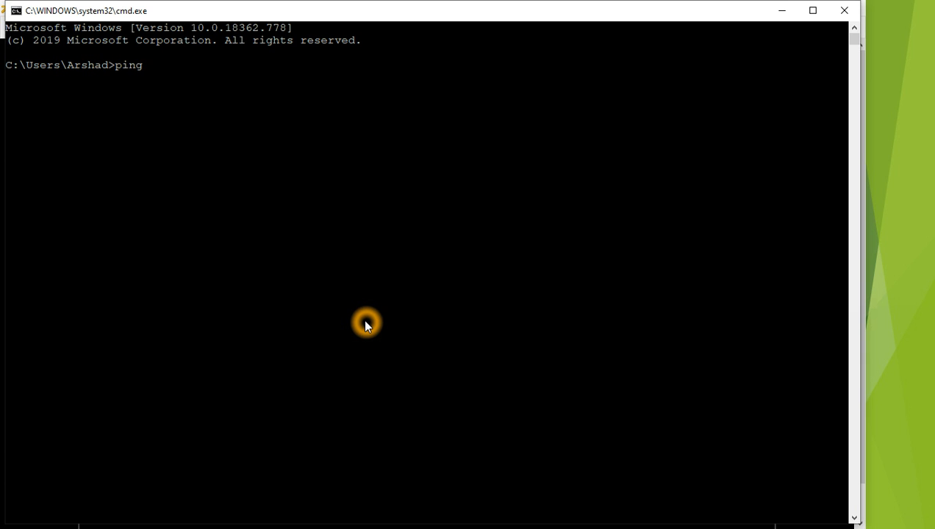
{"action": "type", "text": "192.168.1.91"}
{"action": "key", "text": "Return"}
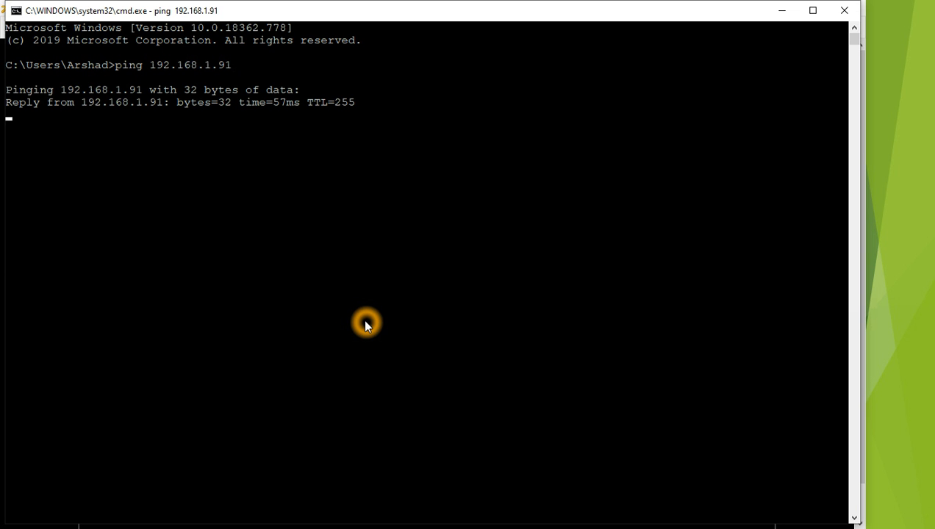
{"action": "key", "text": "ctrl+c"}
Ping 192.168.1.92 to check whether that address is free, stop the ping and return to the esx02.lab.local console
{"action": "key", "text": "Up"}
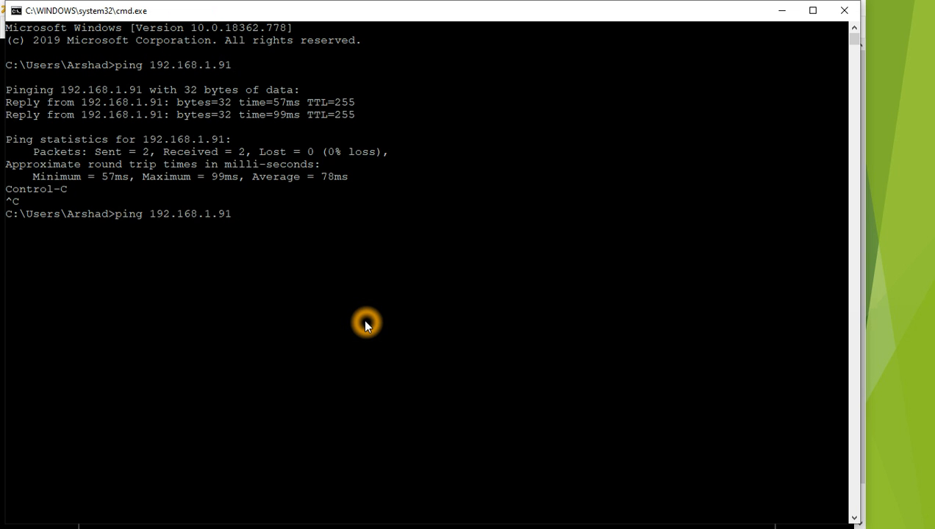
{"action": "key", "text": "BackSpace"}
{"action": "type", "text": "2"}
{"action": "key", "text": "Return"}
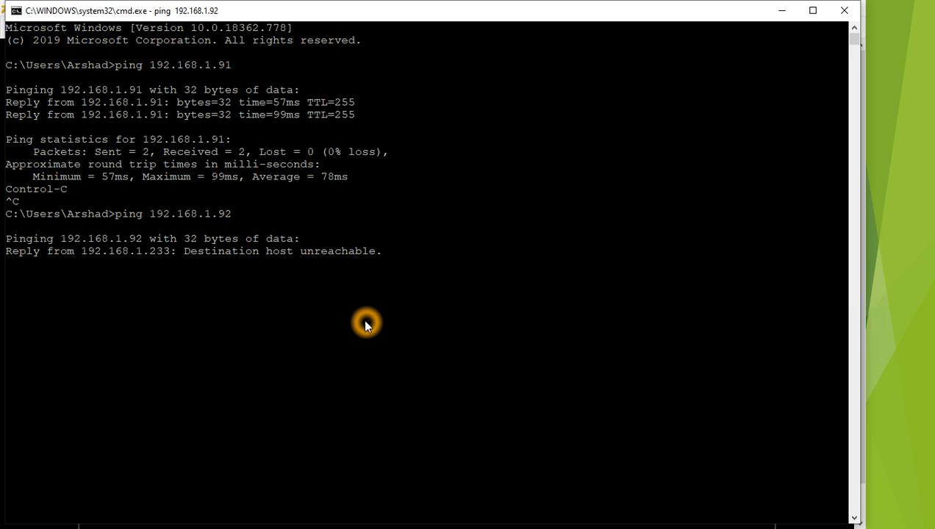
{"action": "key", "text": "ctrl+c"}
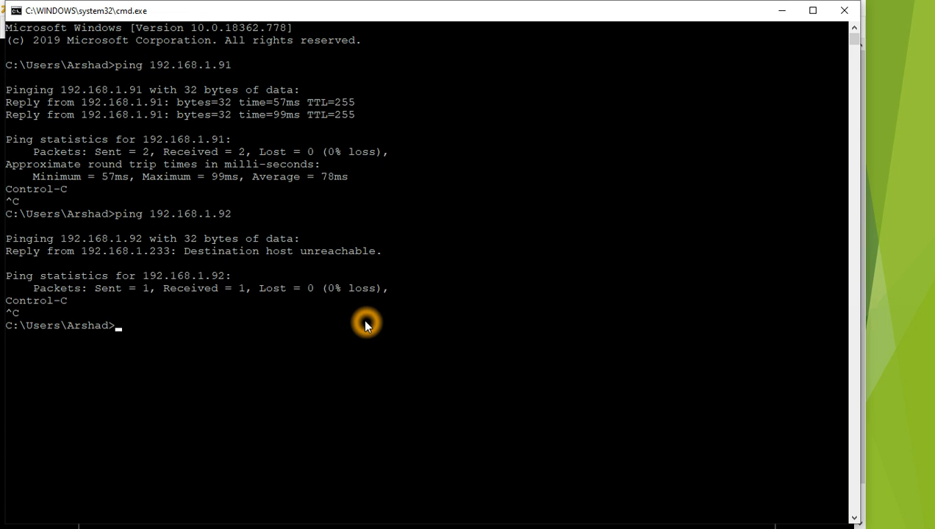
{"action": "left_click", "coordinate": [782, 11]}
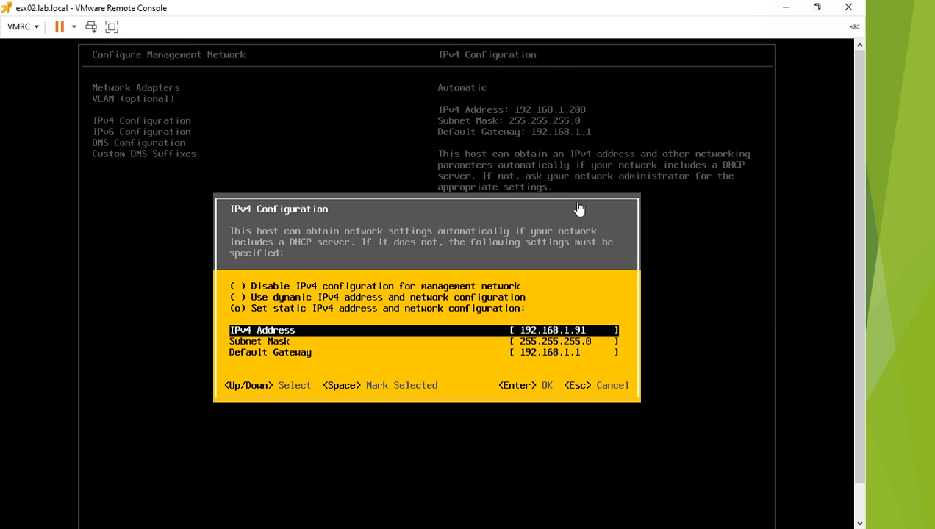
Set the management network's static IPv4 address to 192.168.1.92 and accept the IPv4 configuration
{"action": "left_click", "coordinate": [604, 324]}
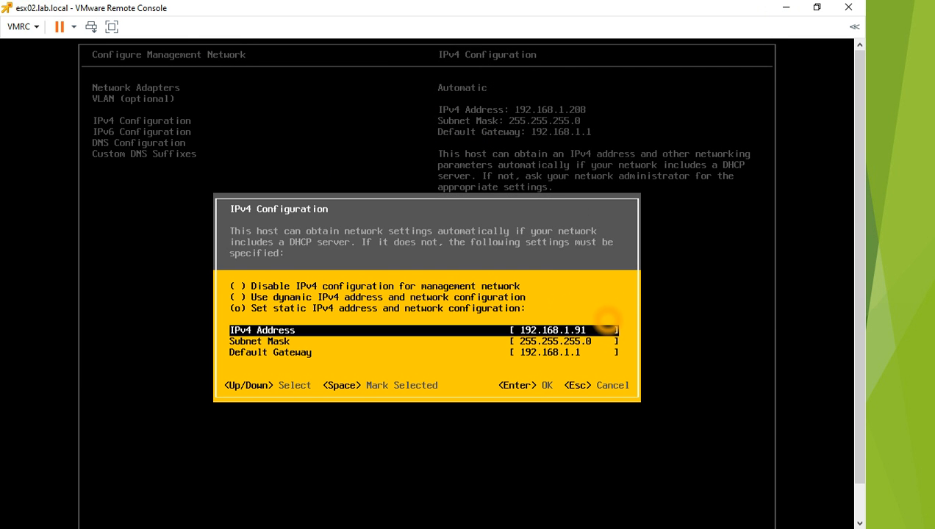
{"action": "key", "text": "Down"}
{"action": "key", "text": "Up"}
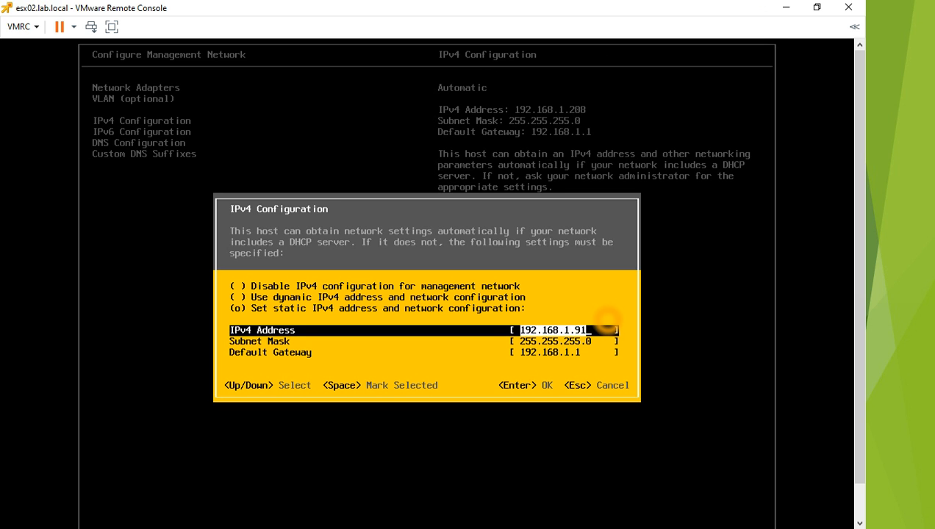
{"action": "key", "text": "BackSpace"}
{"action": "type", "text": "2"}
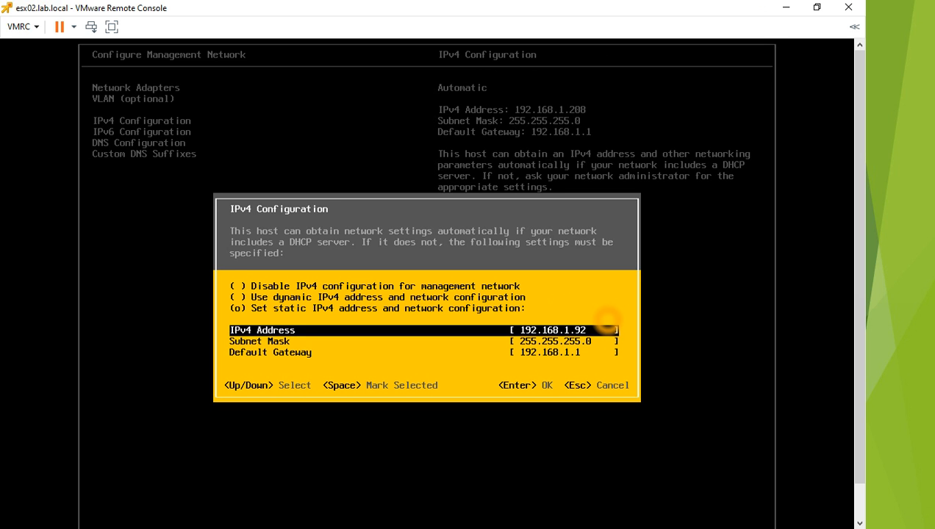
{"action": "key", "text": "Down"}
{"action": "key", "text": "Down"}
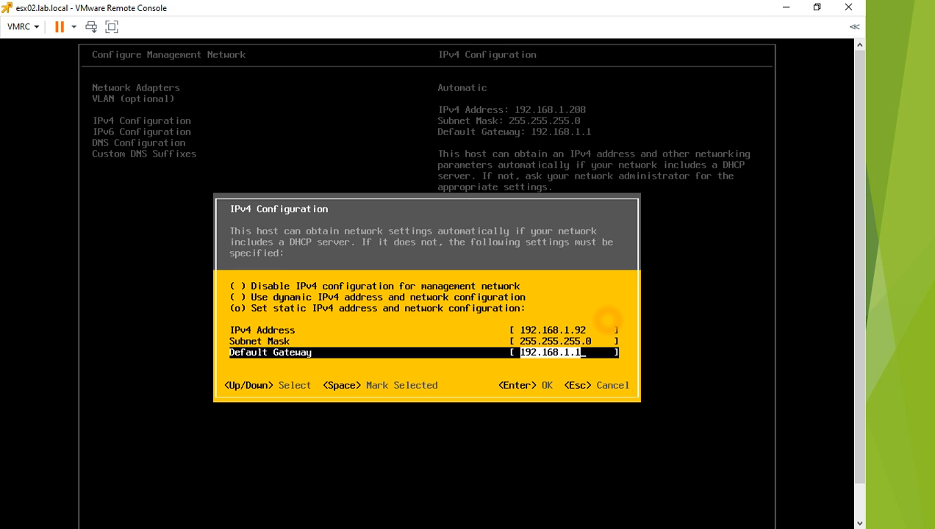
{"action": "key", "text": "Return"}
Switch the DNS configuration to manually specified server addresses and hostname, and set the primary DNS server to 192.168.1.80
{"action": "key", "text": "Down"}
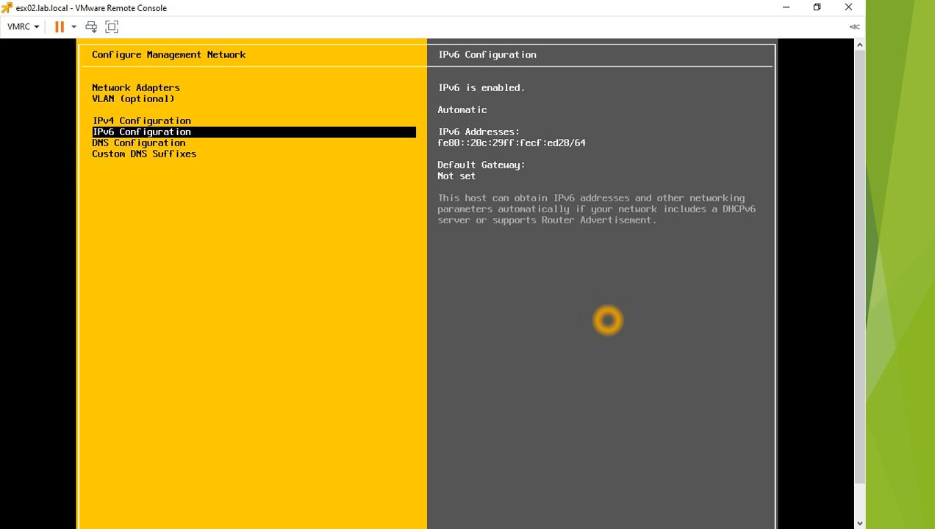
{"action": "key", "text": "Down"}
{"action": "key", "text": "Return"}
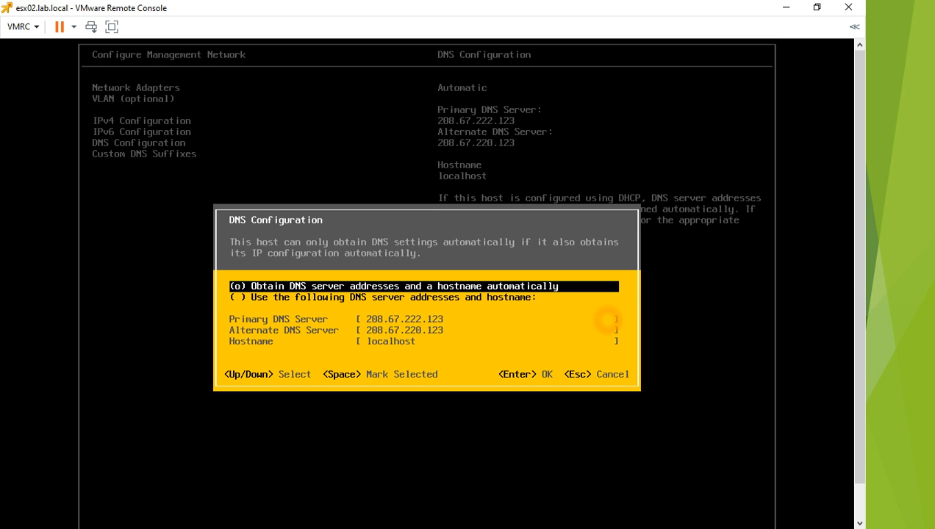
{"action": "key", "text": "Down"}
{"action": "key", "text": "space"}
{"action": "key", "text": "Down"}
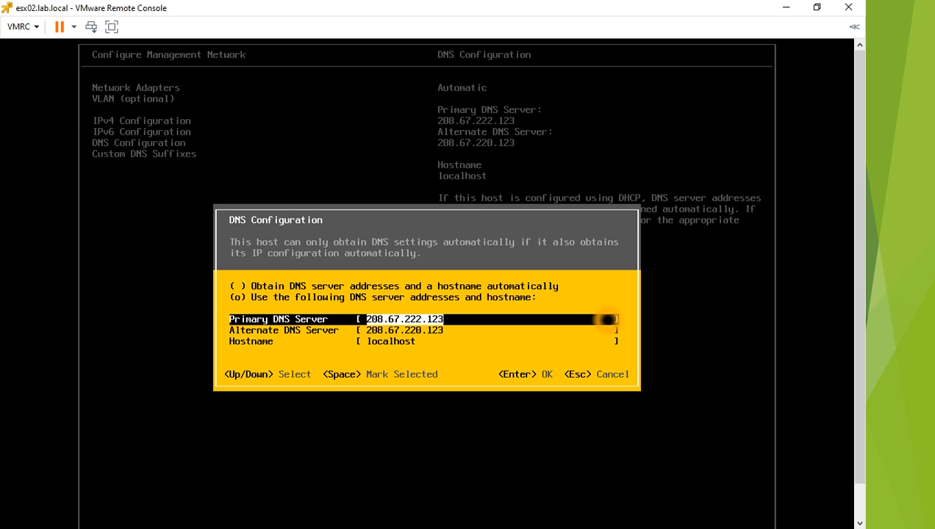
{"action": "key", "text": "BackSpace"}
{"action": "key", "text": "BackSpace"}
{"action": "key", "text": "BackSpace"}
{"action": "key", "text": "BackSpace"}
{"action": "key", "text": "BackSpace"}
{"action": "key", "text": "BackSpace"}
{"action": "key", "text": "BackSpace"}
{"action": "key", "text": "BackSpace"}
{"action": "key", "text": "BackSpace"}
{"action": "key", "text": "BackSpace"}
{"action": "key", "text": "BackSpace"}
{"action": "key", "text": "BackSpace"}
{"action": "key", "text": "BackSpace"}
{"action": "key", "text": "BackSpace"}
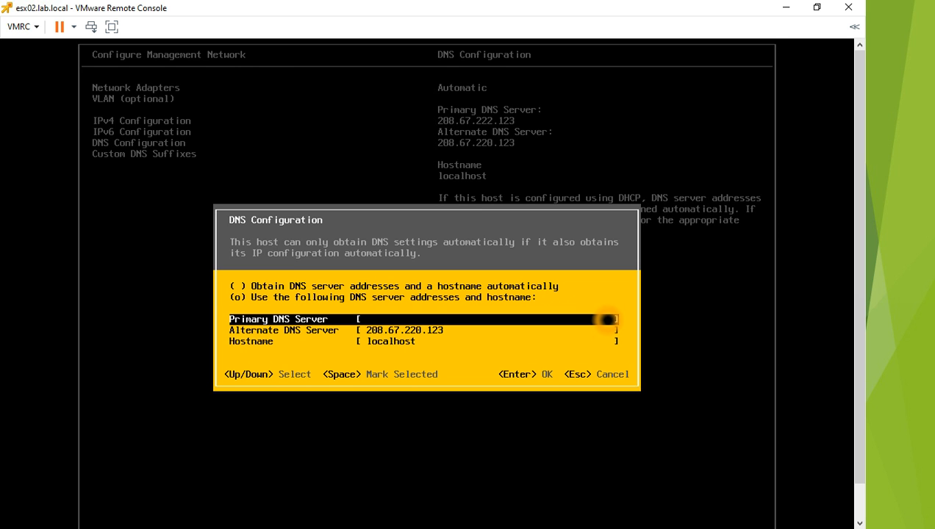
{"action": "type", "text": "192.168.1.80"}
Set the alternate DNS server to 192.168.1.1 and accept the DNS configuration
{"action": "key", "text": "Down"}
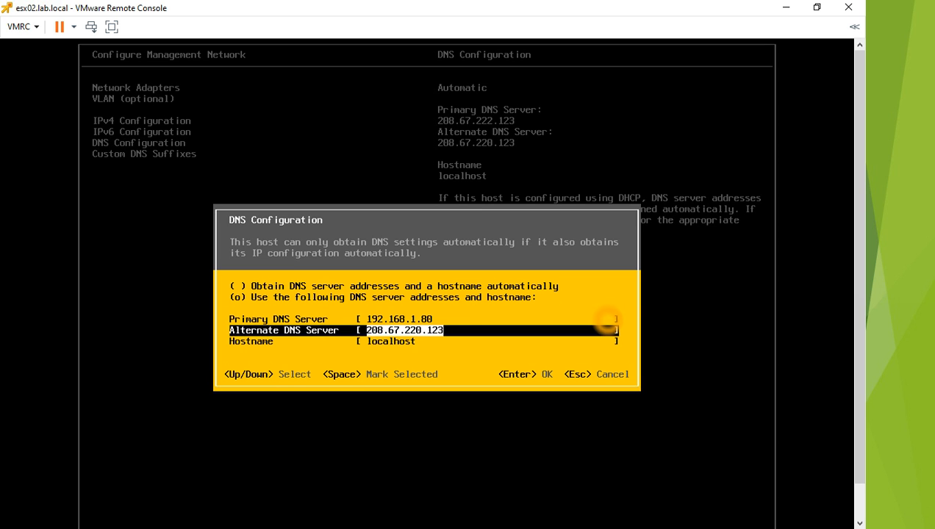
{"action": "key", "text": "BackSpace"}
{"action": "type", "text": "192"}
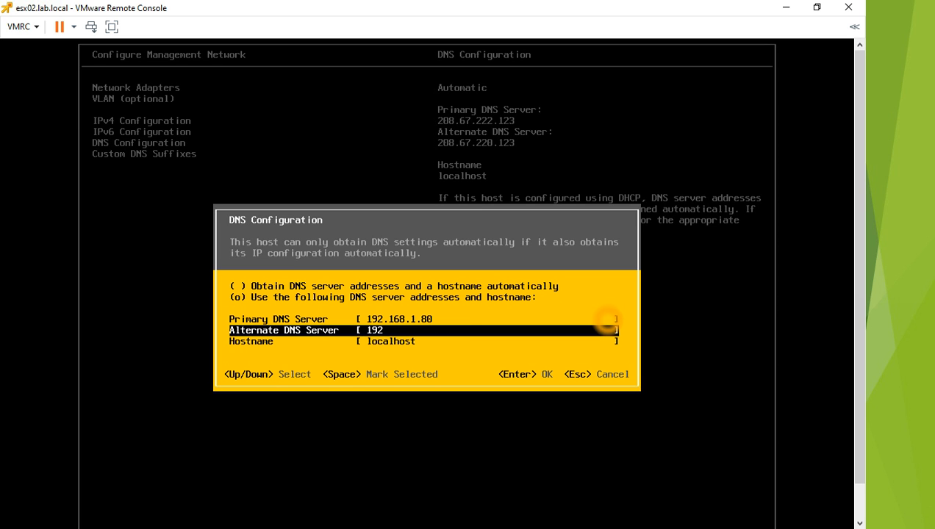
{"action": "type", "text": ".168.1.1"}
{"action": "key", "text": "Return"}
Reopen the DNS configuration, set the hostname to esx02 and accept it
{"action": "key", "text": "Return"}
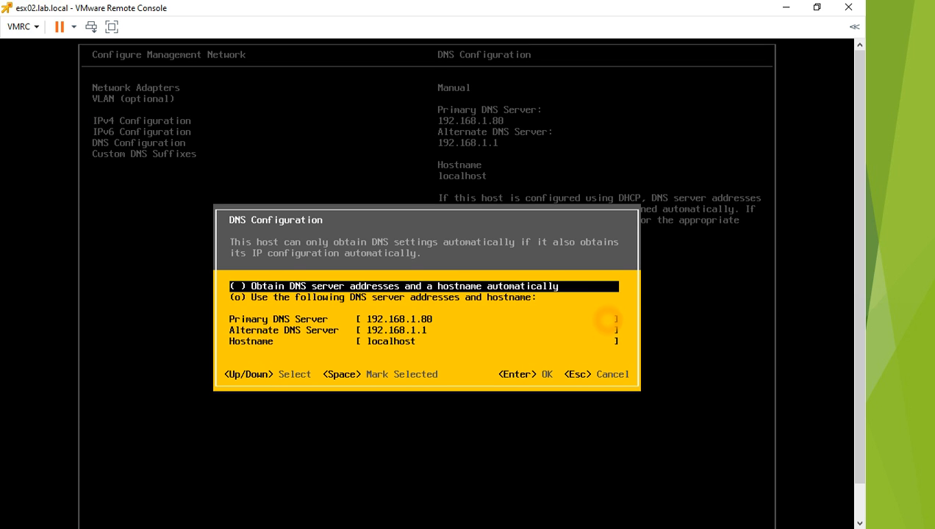
{"action": "key", "text": "Down"}
{"action": "key", "text": "Down"}
{"action": "key", "text": "Down"}
{"action": "key", "text": "Down"}
{"action": "key", "text": "BackSpace"}
{"action": "type", "text": "esx"}
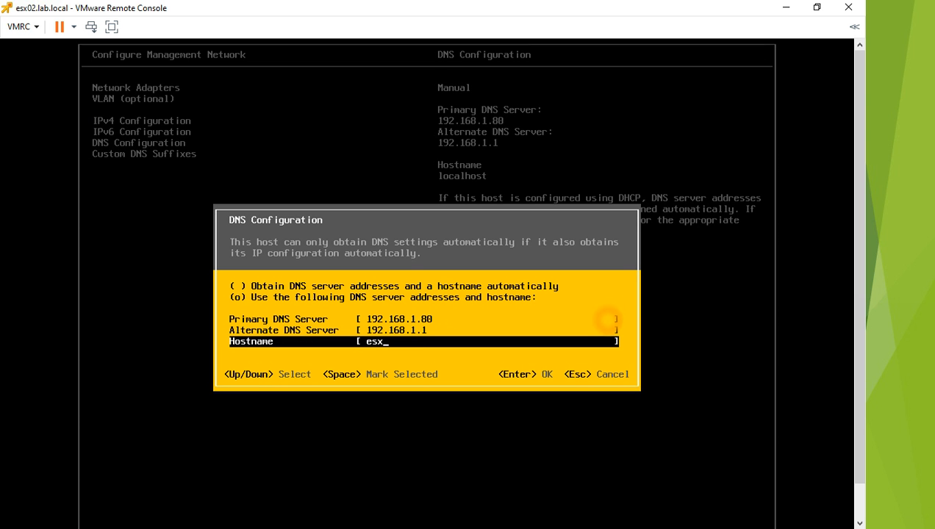
{"action": "type", "text": "02"}
{"action": "key", "text": "Return"}
Set the custom DNS suffix to lab.local, then leave the management network configuration and apply the changes
{"action": "key", "text": "Down"}
{"action": "key", "text": "Return"}
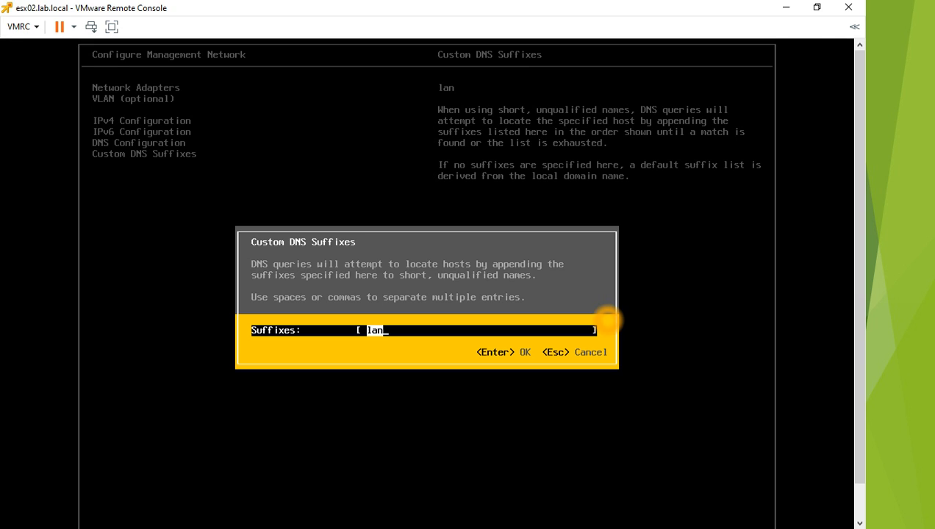
{"action": "type", "text": "lab.local"}
{"action": "key", "text": "Return"}
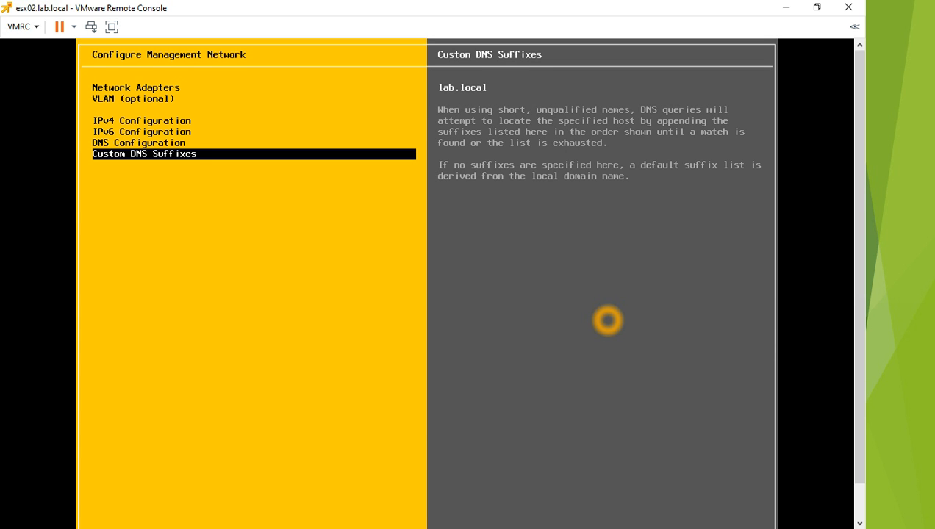
{"action": "key", "text": "Escape"}
{"action": "key", "text": "y"}
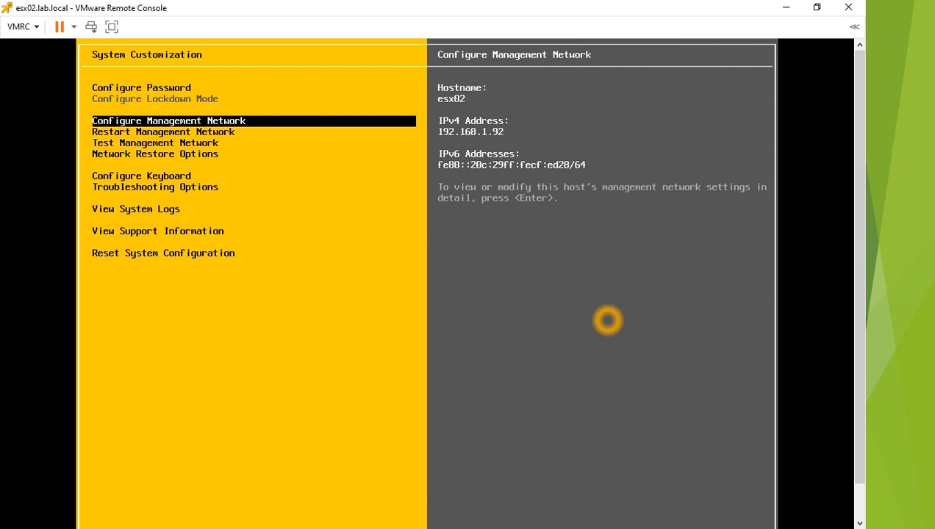
Minimize the esx02.lab.local console, switch to the Command Prompt and run a continuous ping (-t) to 192.168.1.92
{"action": "left_click", "coordinate": [784, 11]}
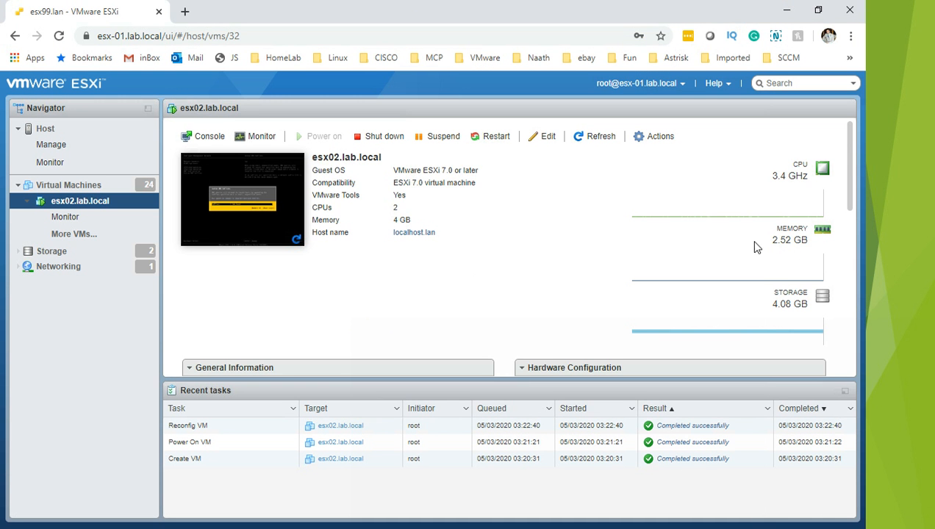
{"action": "key", "text": "alt+Tab"}
{"action": "key", "text": "alt+Tab"}
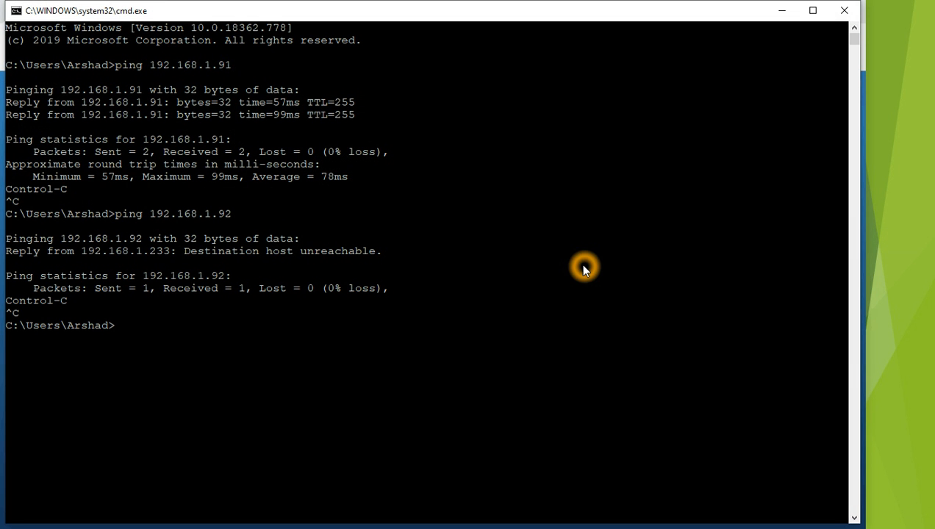
{"action": "key", "text": "Up"}
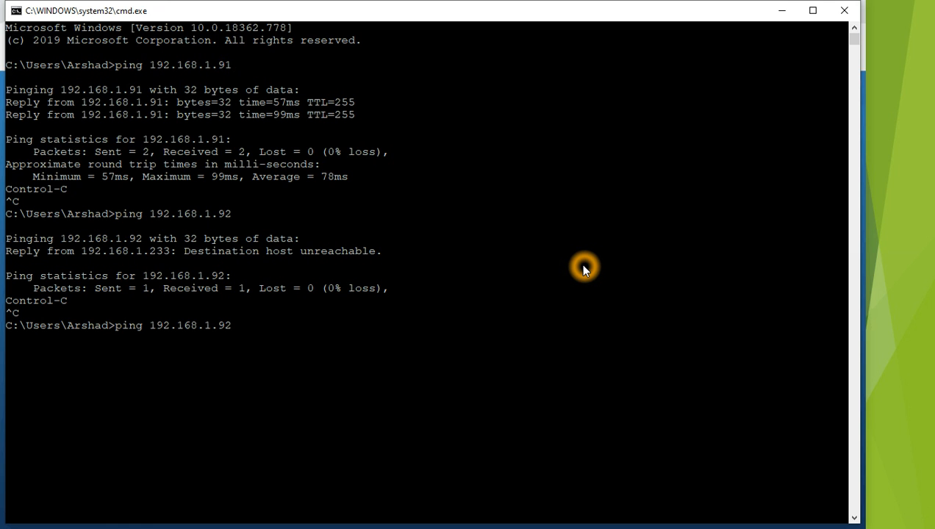
{"action": "type", "text": "-t"}
{"action": "key", "text": "Return"}
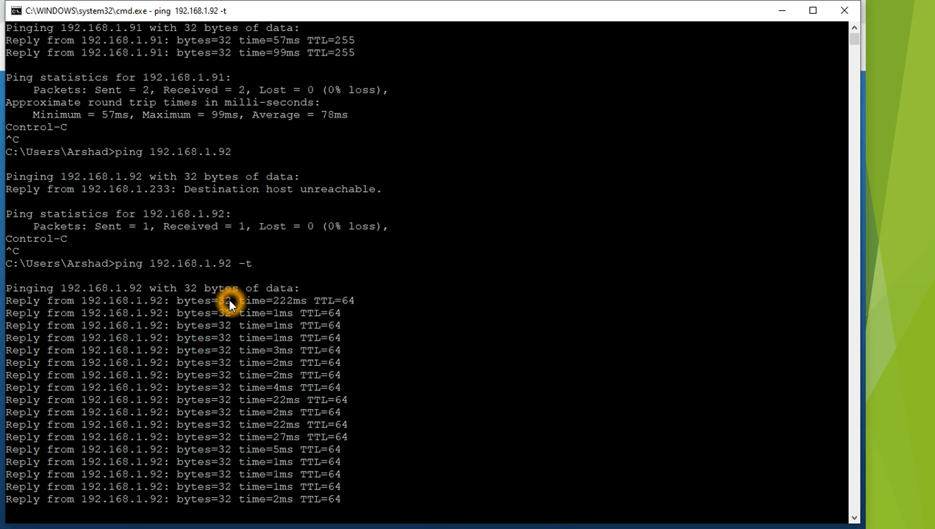
{"action": "left_click", "coordinate": [252, 231]}
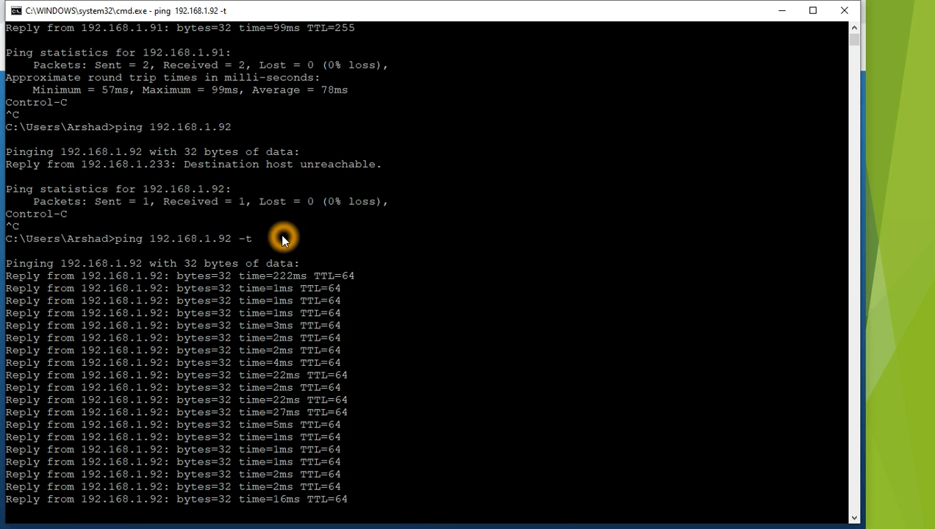
{"action": "left_click", "coordinate": [421, 285]}
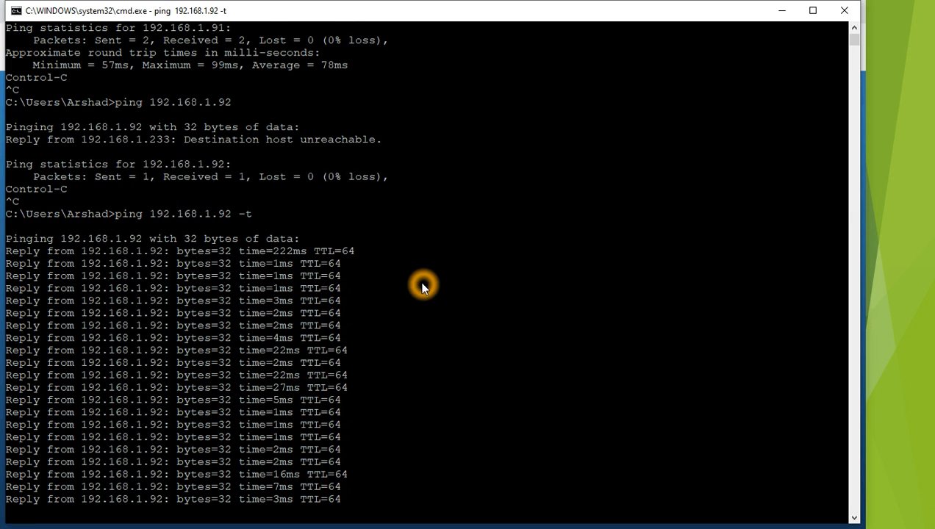
Switch from the Command Prompt to the presentation slide about downloading, installing and configuring ESXi 7
{"action": "key", "text": "alt+Tab"}
{"action": "key", "text": "alt+Tab"}
{"action": "key", "text": "alt+Tab"}
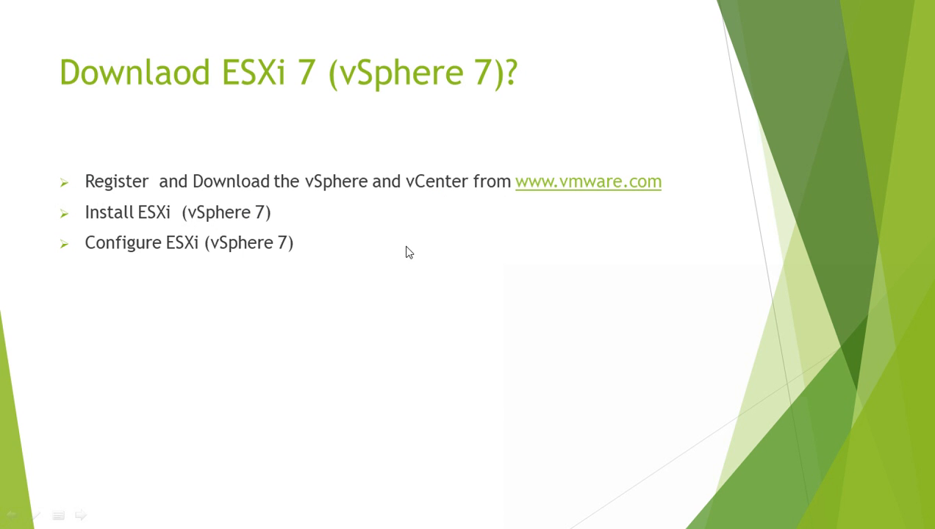